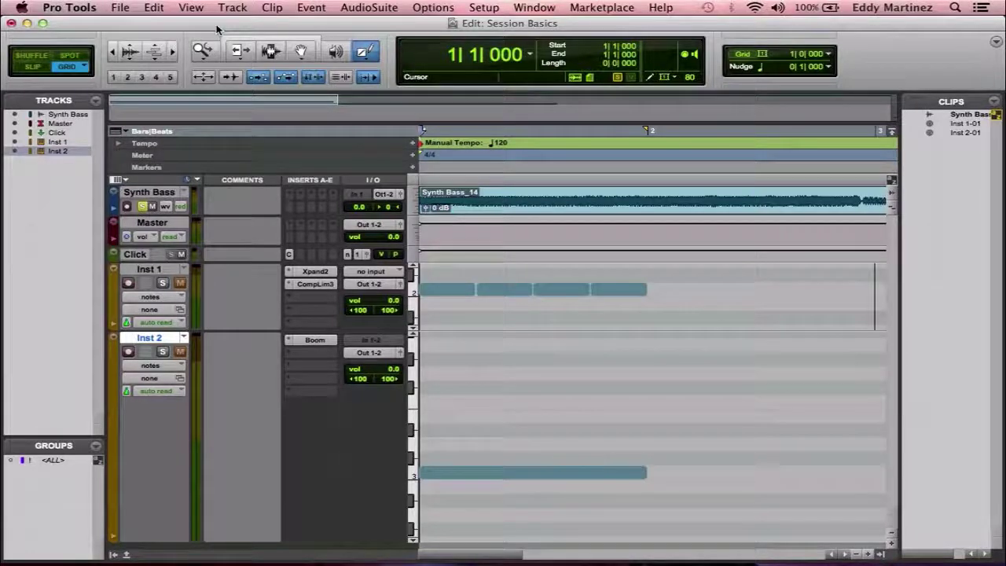
Step: Insert the D-Verb (mono/stereo) reverb on the Synth Bass track and move its window clear of the track's inserts
{"action": "left_click", "coordinate": [289, 206]}
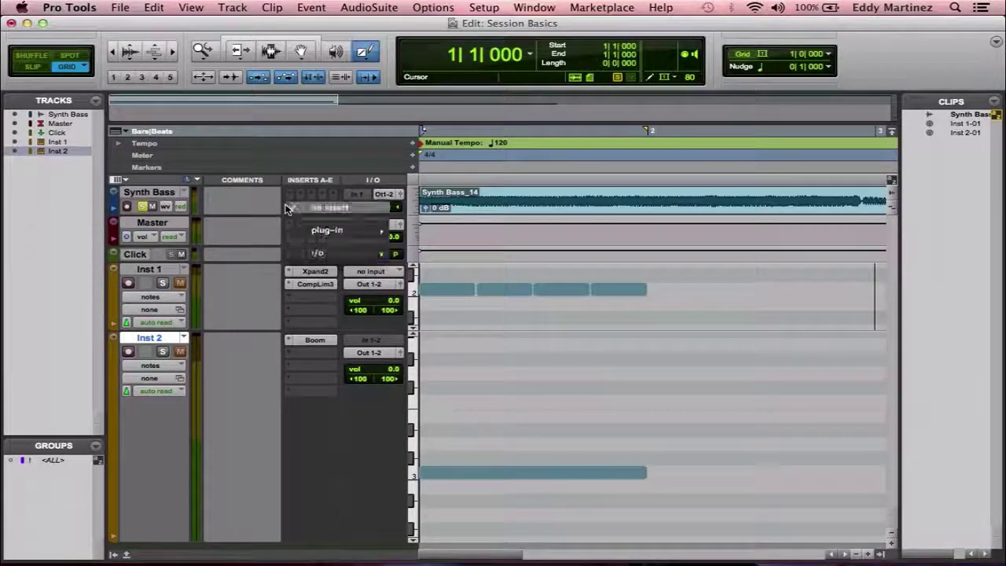
{"action": "mouse_move", "coordinate": [346, 230]}
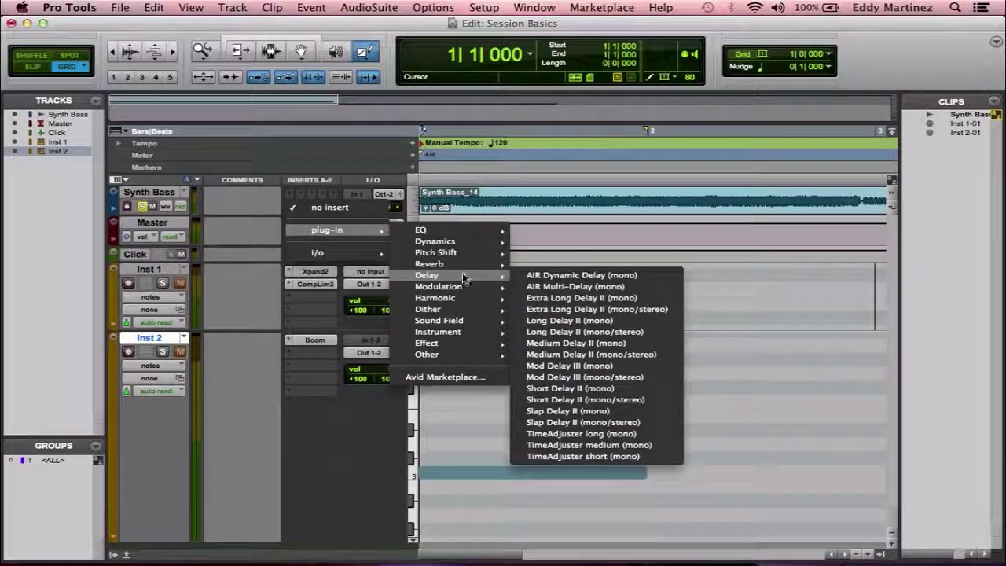
{"action": "mouse_move", "coordinate": [463, 265]}
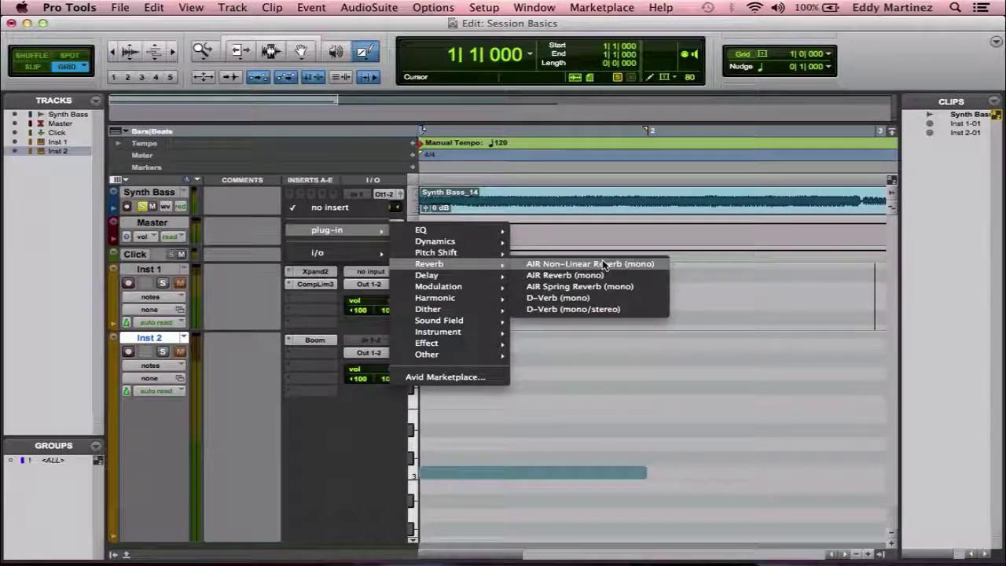
{"action": "left_click", "coordinate": [605, 307]}
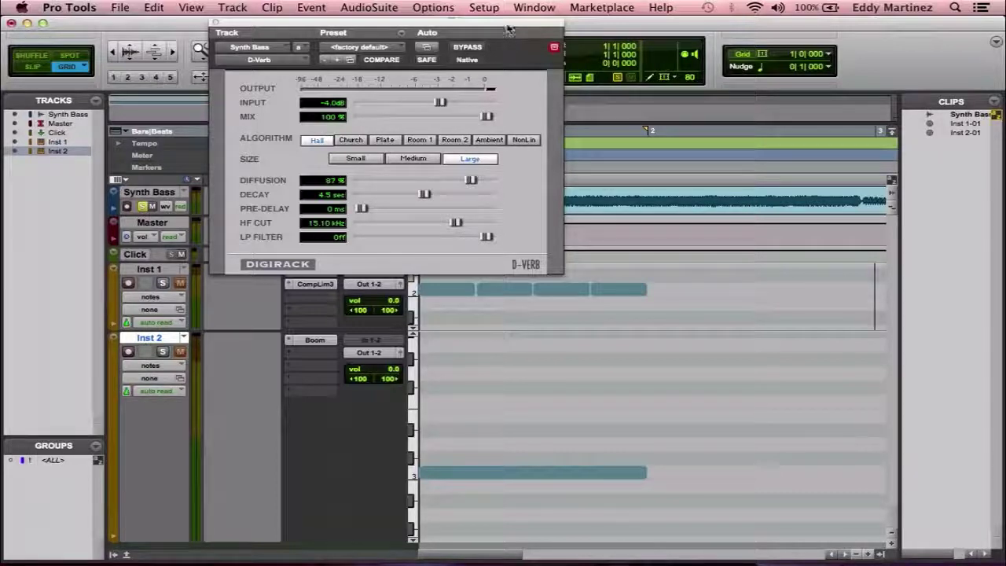
{"action": "left_click_drag", "start_coordinate": [507, 26], "coordinate": [717, 5]}
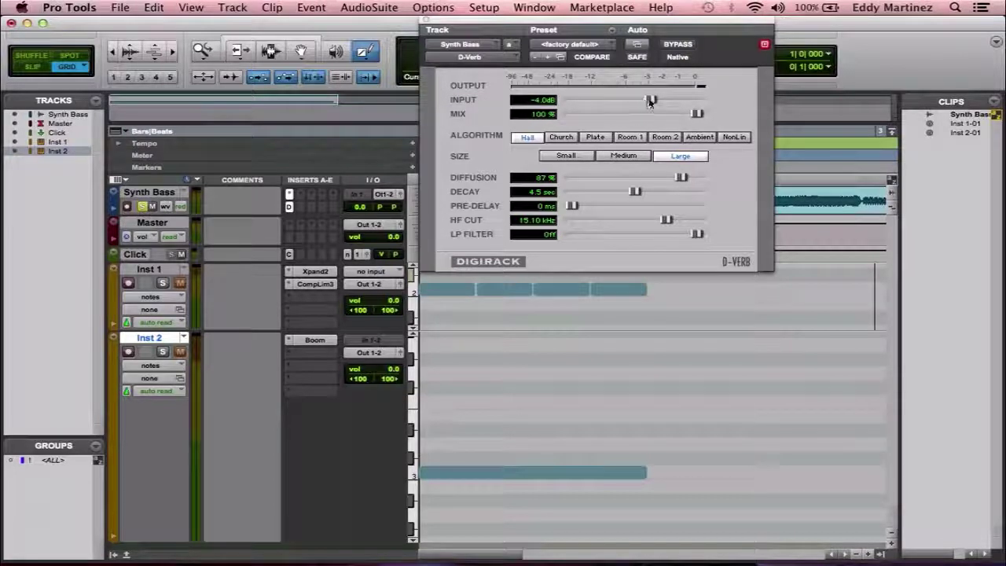
Step: Reset the reverb's input level to 0.0 dB, sweep the mix between fully dry and fully wet, and leave it at 22%
{"action": "left_click", "coordinate": [650, 99], "text": "alt"}
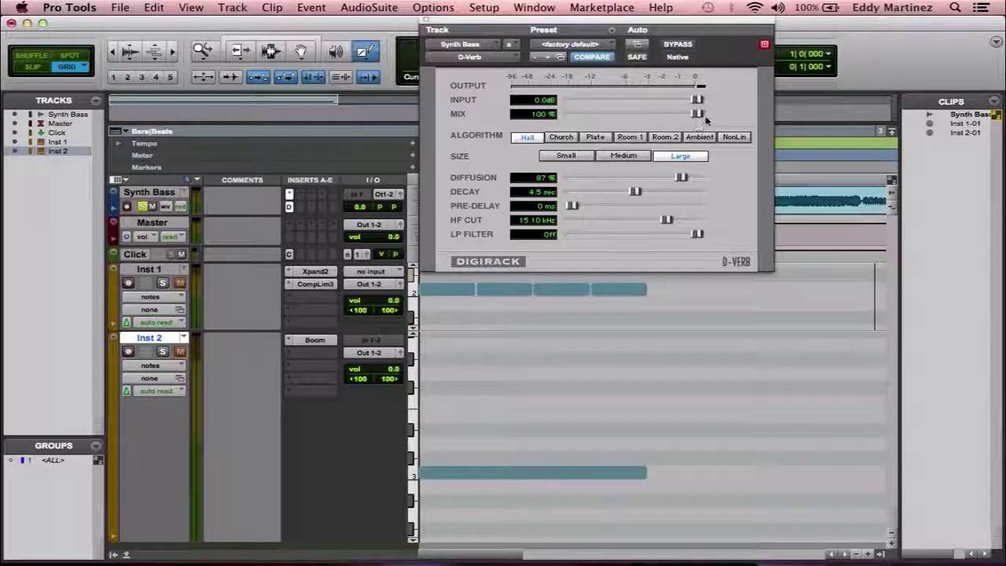
{"action": "left_click_drag", "start_coordinate": [697, 114], "coordinate": [523, 118]}
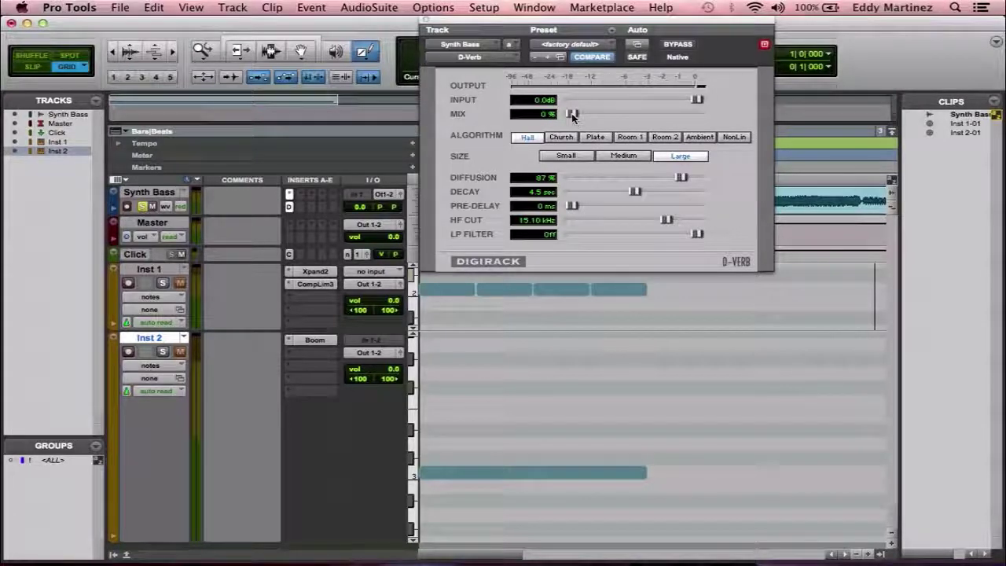
{"action": "left_click_drag", "start_coordinate": [572, 115], "coordinate": [766, 104]}
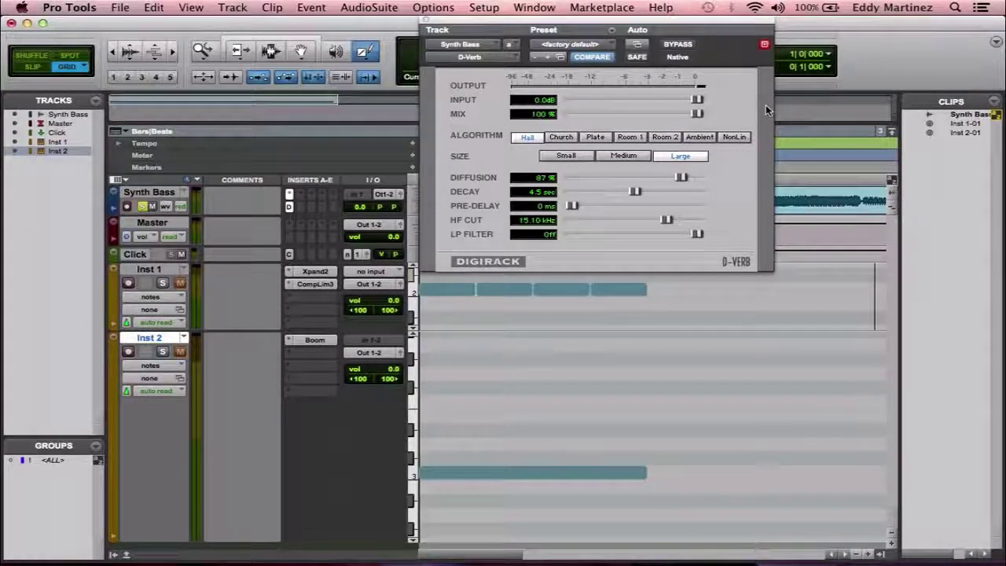
{"action": "left_click_drag", "start_coordinate": [765, 105], "coordinate": [562, 119]}
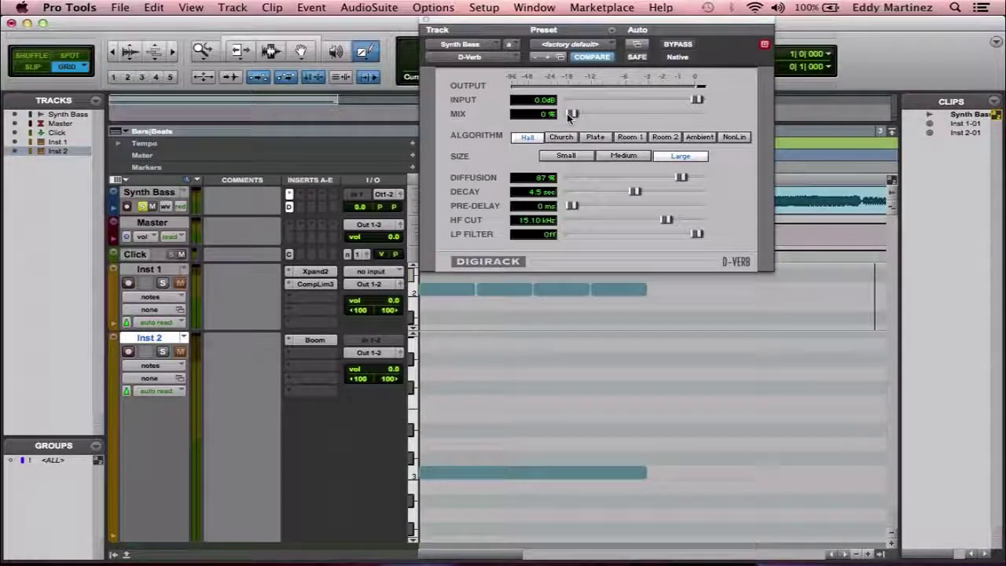
{"action": "left_click_drag", "start_coordinate": [567, 114], "coordinate": [595, 123]}
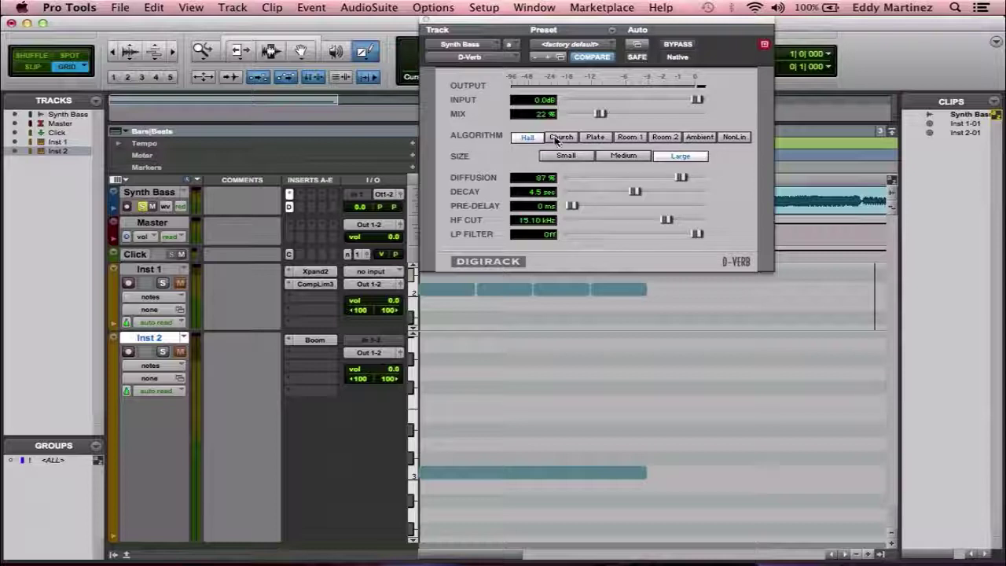
Step: Audition the Church, Plate, Room 1, Room 2, Ambient and NonLin reverb algorithms, trying the Small size on NonLin
{"action": "left_click", "coordinate": [566, 138]}
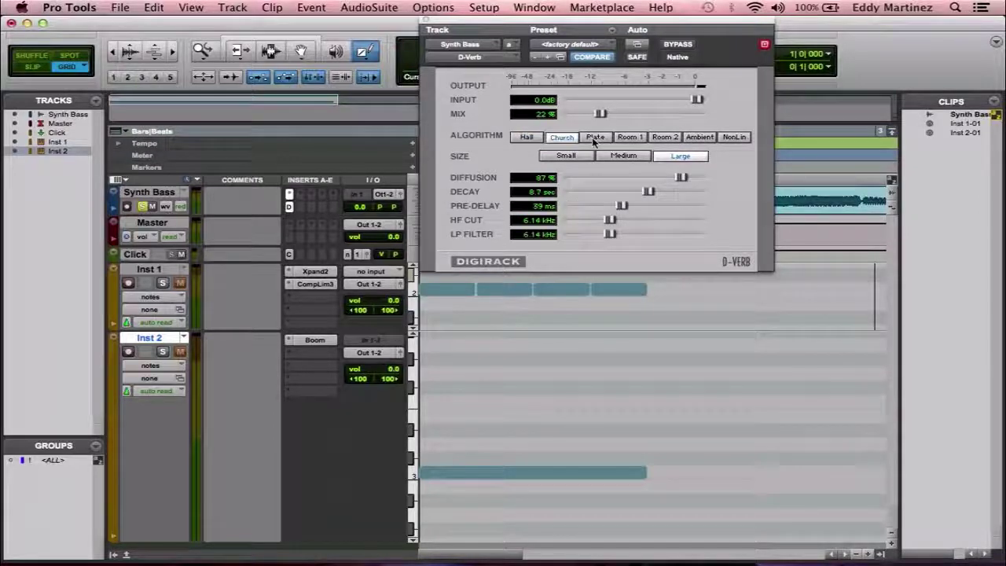
{"action": "left_click", "coordinate": [595, 138]}
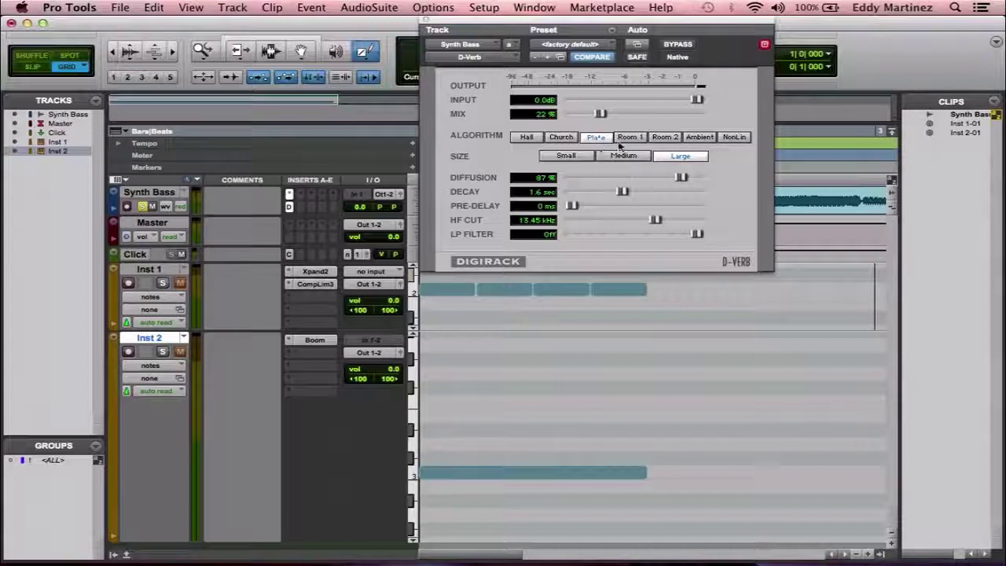
{"action": "left_click", "coordinate": [630, 138]}
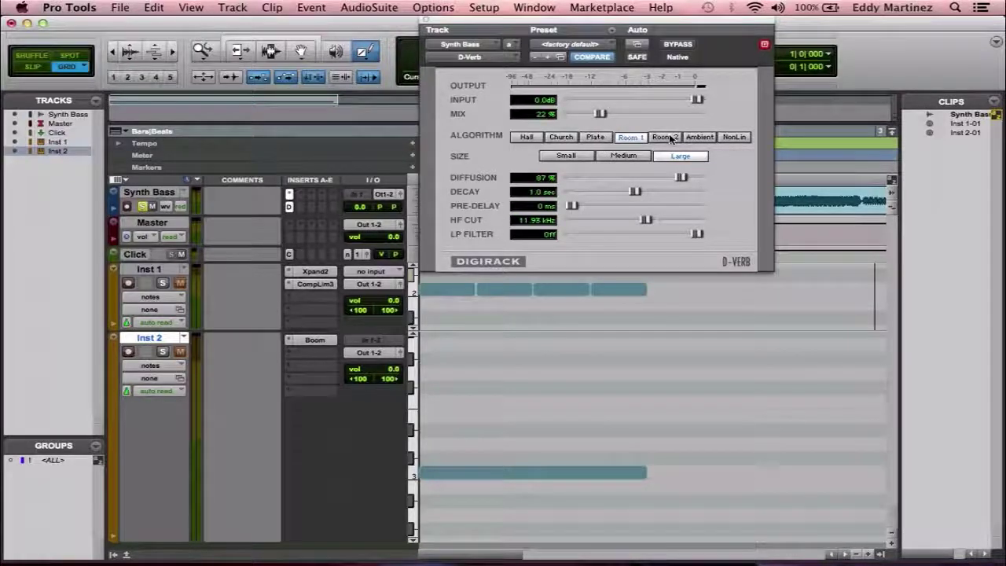
{"action": "left_click", "coordinate": [665, 138]}
{"action": "left_click", "coordinate": [641, 139]}
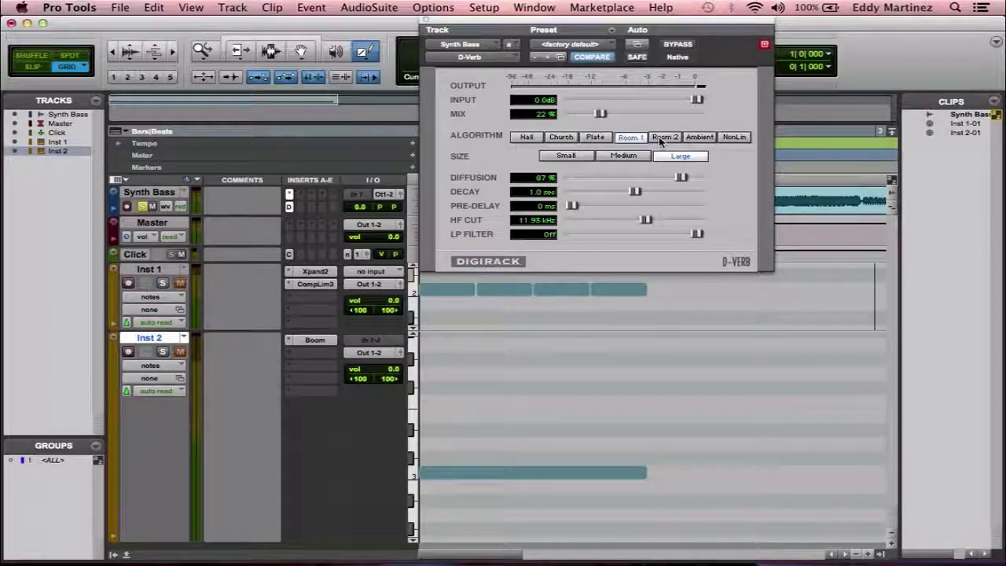
{"action": "left_click", "coordinate": [660, 139]}
{"action": "left_click", "coordinate": [707, 139]}
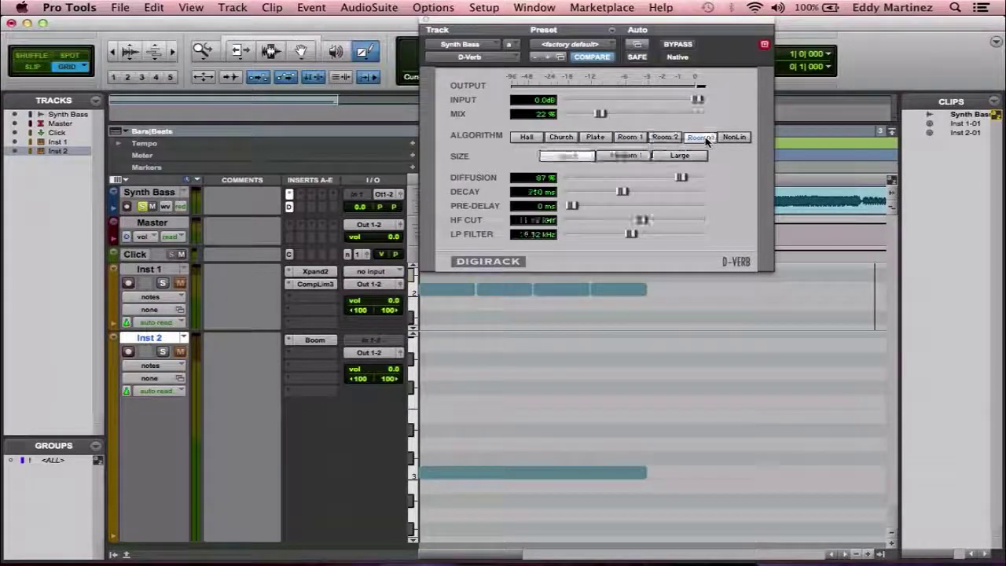
{"action": "left_click", "coordinate": [734, 139]}
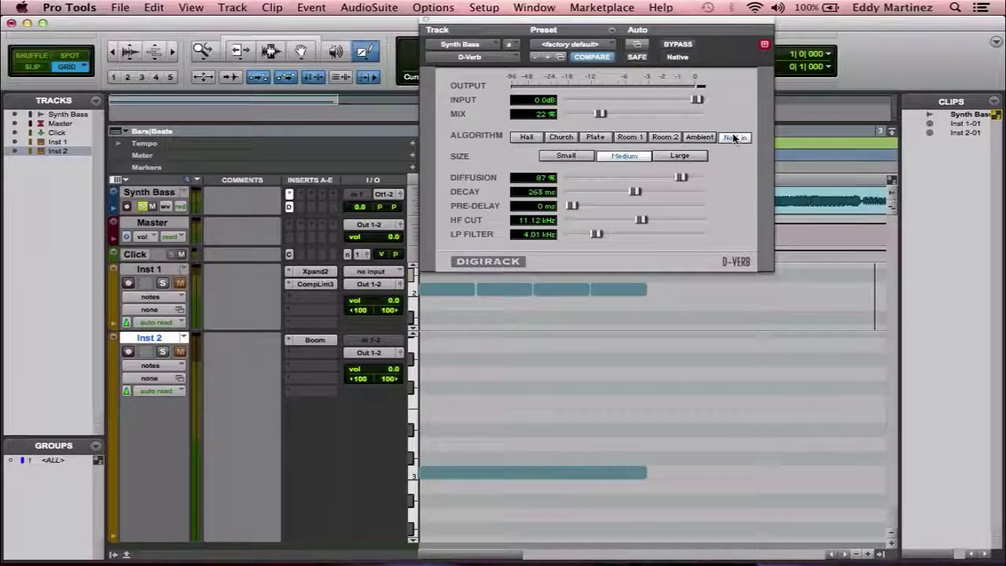
{"action": "left_click", "coordinate": [572, 157]}
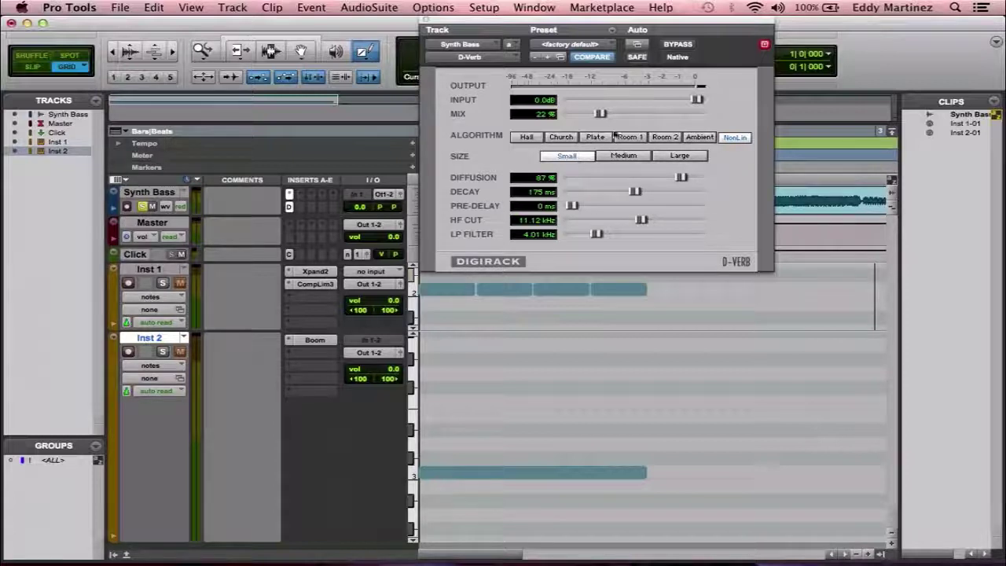
Step: Set the reverb algorithm to Church and step through the Small and Medium sizes, ending on Large
{"action": "left_click", "coordinate": [564, 135]}
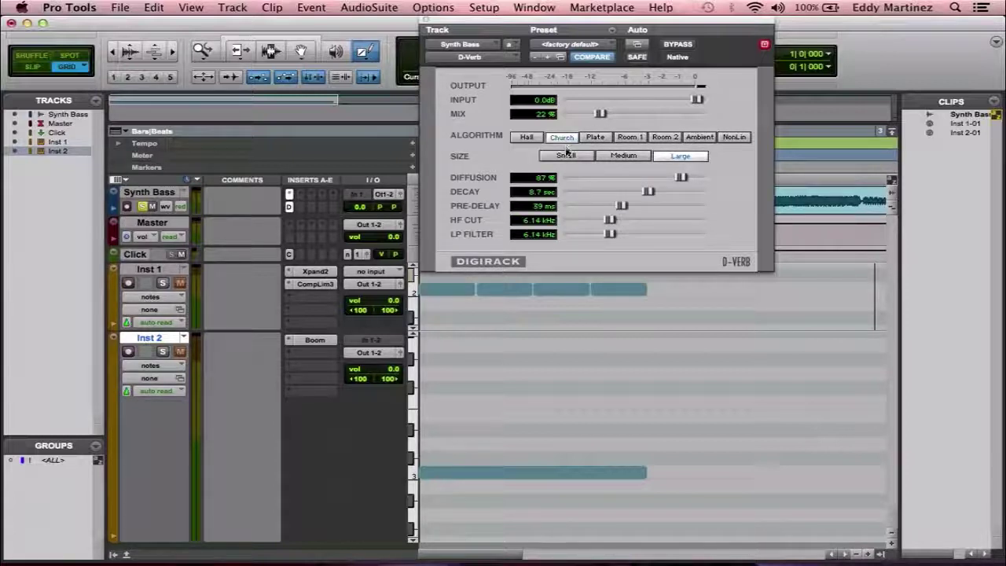
{"action": "left_click", "coordinate": [566, 155]}
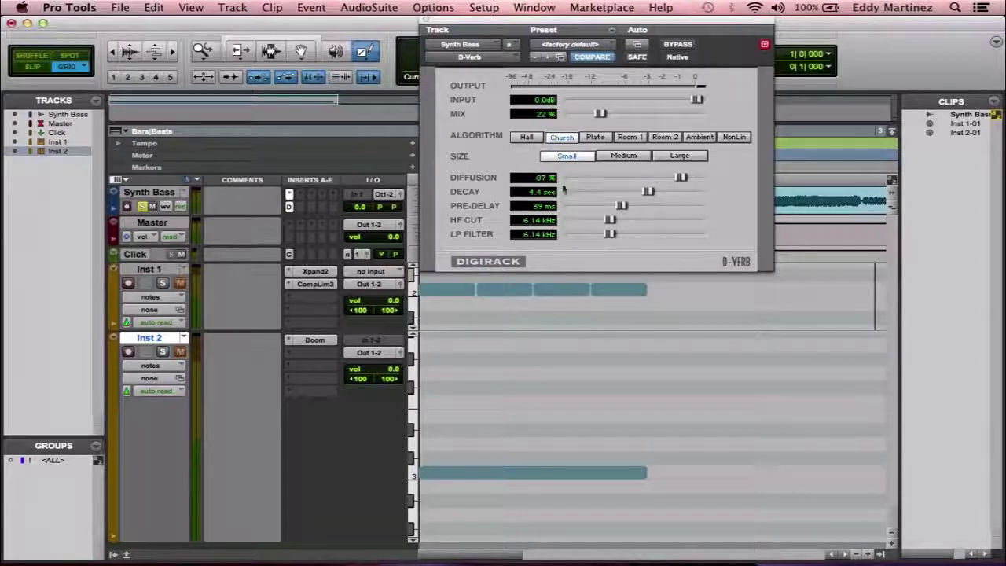
{"action": "left_click", "coordinate": [619, 157]}
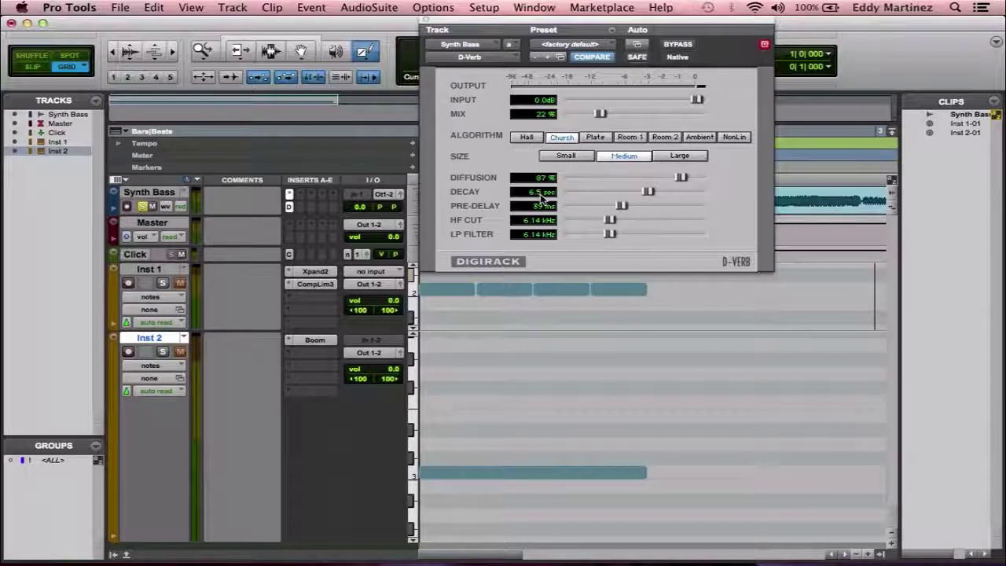
{"action": "left_click", "coordinate": [680, 156]}
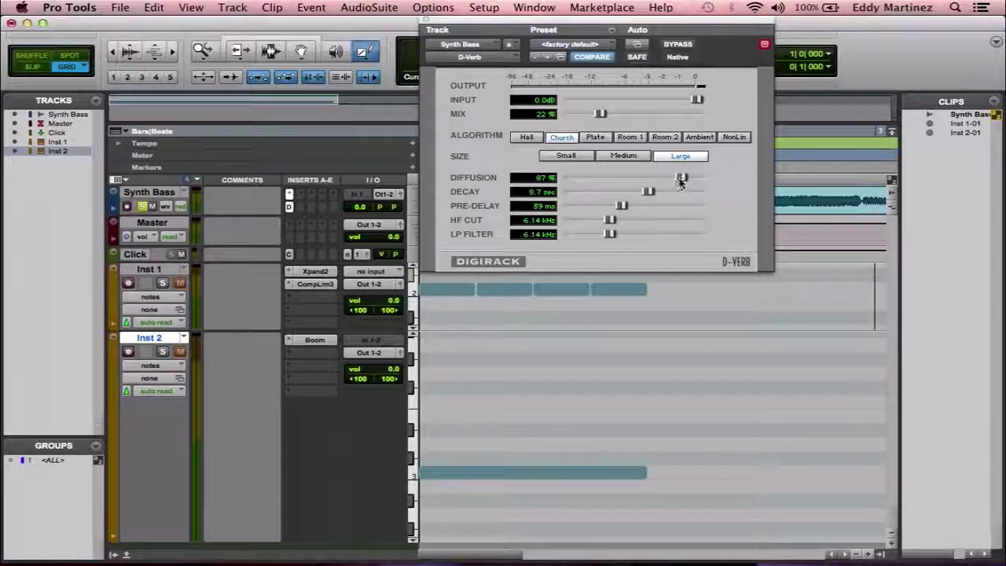
Step: Lower the reverb's diffusion to 0% and its decay to 400 ms
{"action": "mouse_move", "coordinate": [682, 178]}
{"action": "left_mouse_down"}
{"action": "mouse_move", "coordinate": [662, 176]}
{"action": "mouse_move", "coordinate": [716, 170]}
{"action": "mouse_move", "coordinate": [684, 177]}
{"action": "left_mouse_up"}
{"action": "left_click_drag", "start_coordinate": [613, 179], "coordinate": [568, 178]}
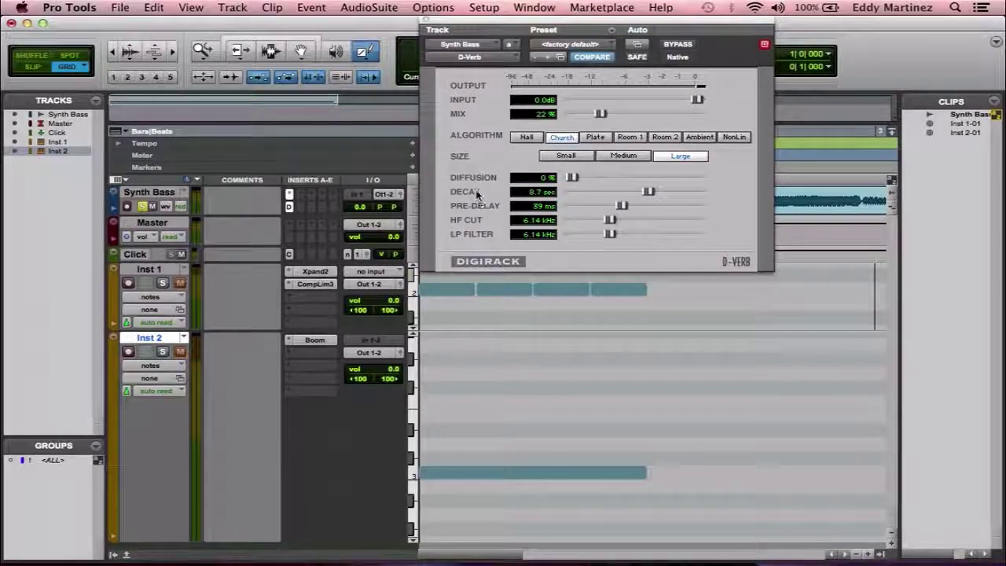
{"action": "left_click_drag", "start_coordinate": [647, 193], "coordinate": [552, 191]}
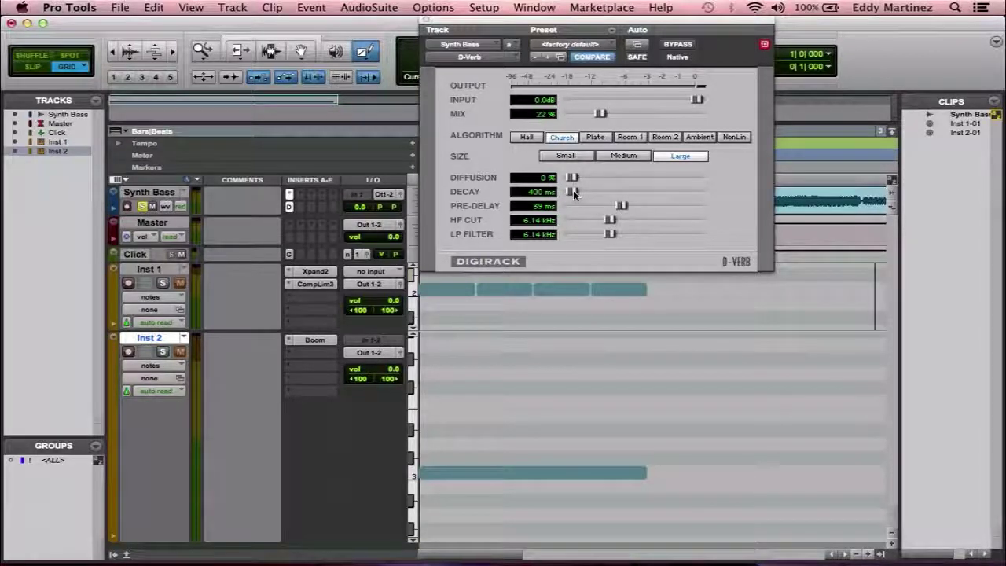
{"action": "left_click_drag", "start_coordinate": [572, 191], "coordinate": [550, 196]}
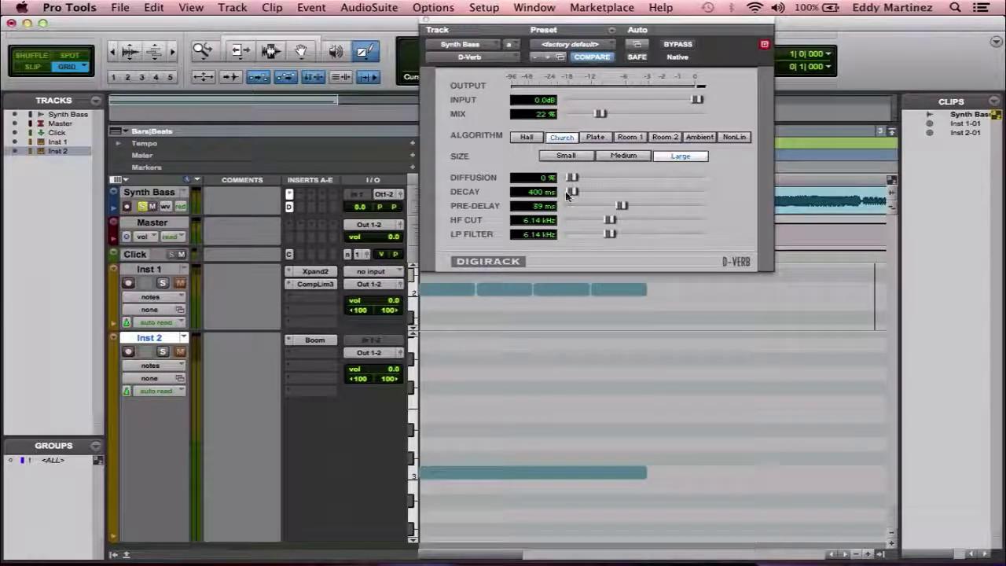
{"action": "mouse_move", "coordinate": [565, 192]}
{"action": "left_mouse_down"}
{"action": "mouse_move", "coordinate": [594, 204]}
{"action": "mouse_move", "coordinate": [569, 201]}
{"action": "left_mouse_up"}
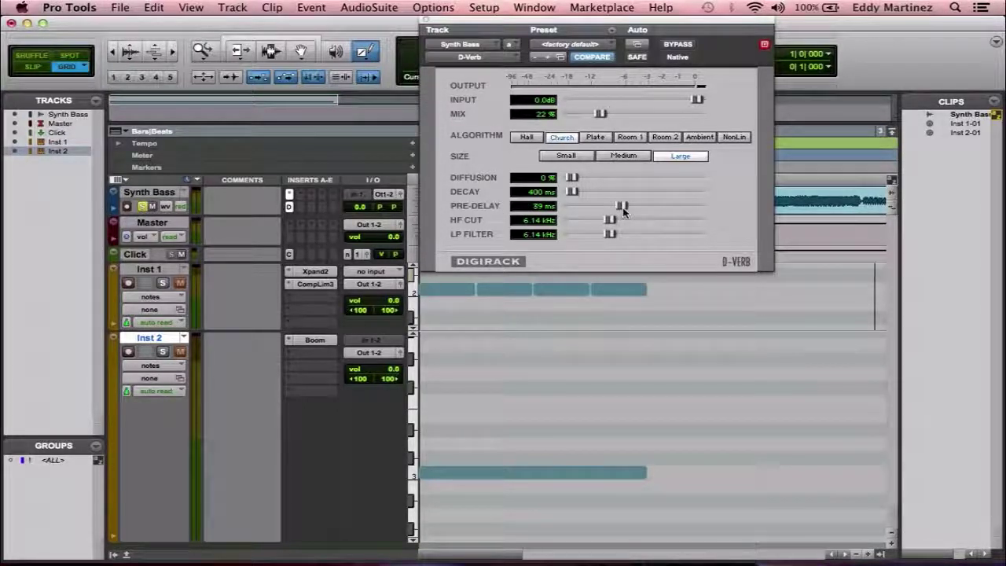
Step: Set the reverb's pre-delay to 20 ms, HF cut to 4.19 kHz and LP filter to 4.31 kHz, and close its window
{"action": "left_click_drag", "start_coordinate": [622, 207], "coordinate": [599, 218]}
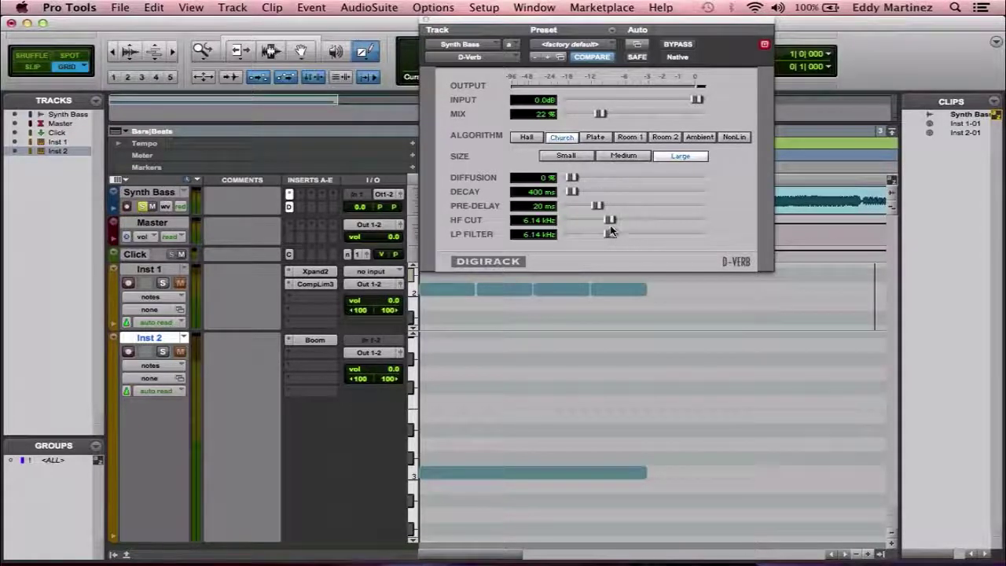
{"action": "mouse_move", "coordinate": [610, 219]}
{"action": "left_mouse_down"}
{"action": "mouse_move", "coordinate": [633, 234]}
{"action": "mouse_move", "coordinate": [618, 235]}
{"action": "left_mouse_up"}
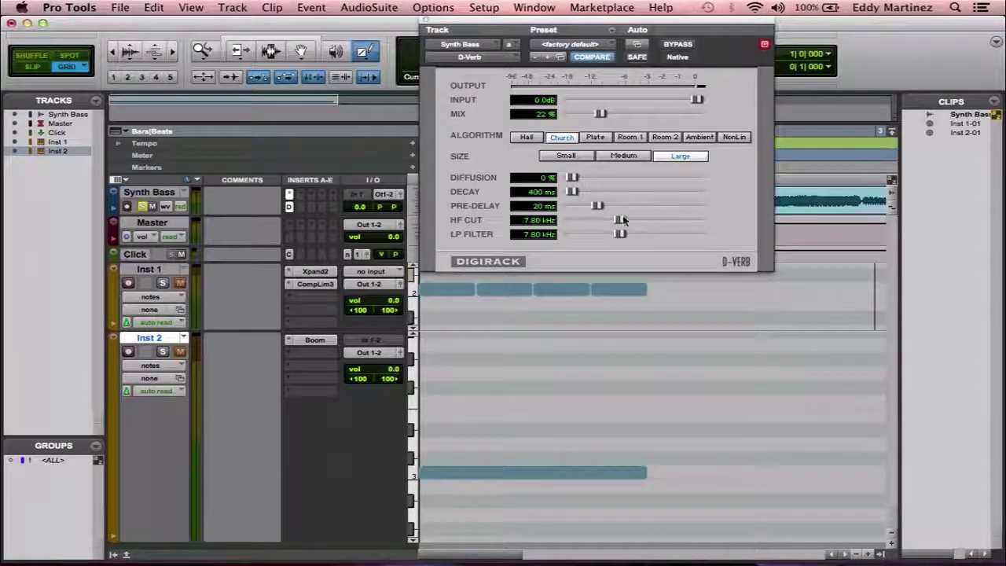
{"action": "left_click_drag", "start_coordinate": [618, 220], "coordinate": [596, 234]}
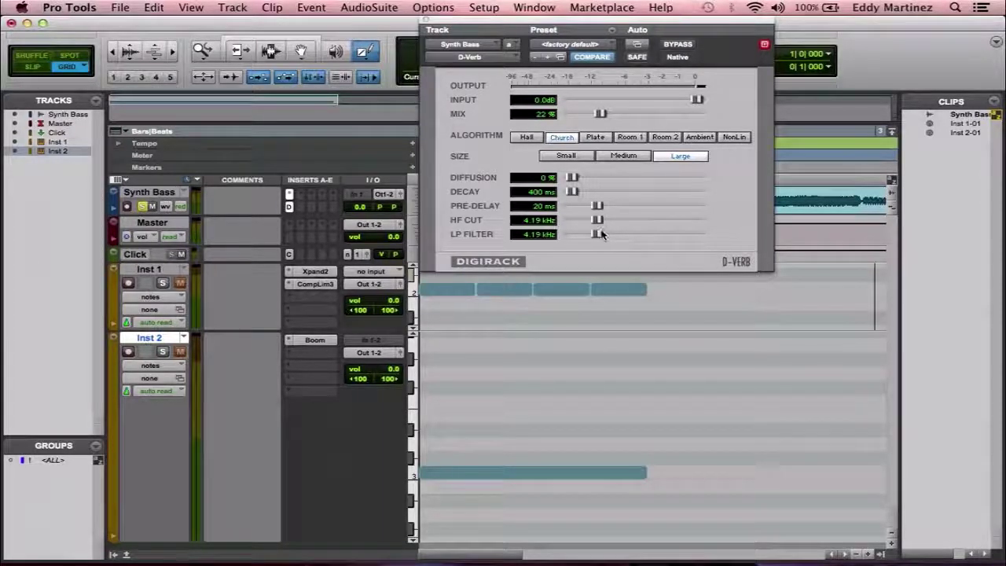
{"action": "mouse_move", "coordinate": [598, 235]}
{"action": "left_mouse_down"}
{"action": "mouse_move", "coordinate": [668, 243]}
{"action": "mouse_move", "coordinate": [603, 233]}
{"action": "left_mouse_up"}
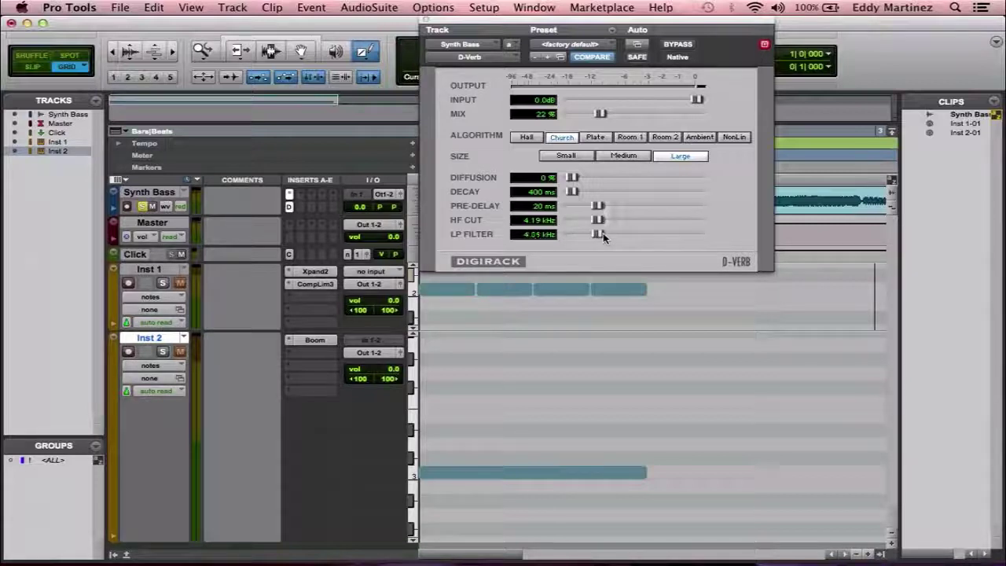
{"action": "left_click", "coordinate": [428, 24]}
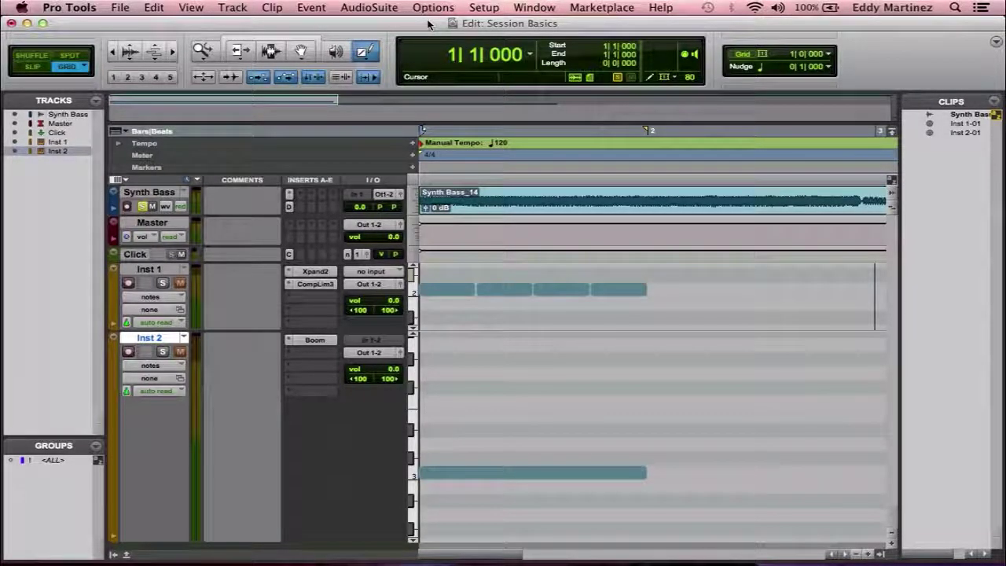
Step: Replace the Synth Bass track's D-Verb with AIR Dynamic Delay (mono) and turn off its tempo sync
{"action": "left_click", "coordinate": [291, 206]}
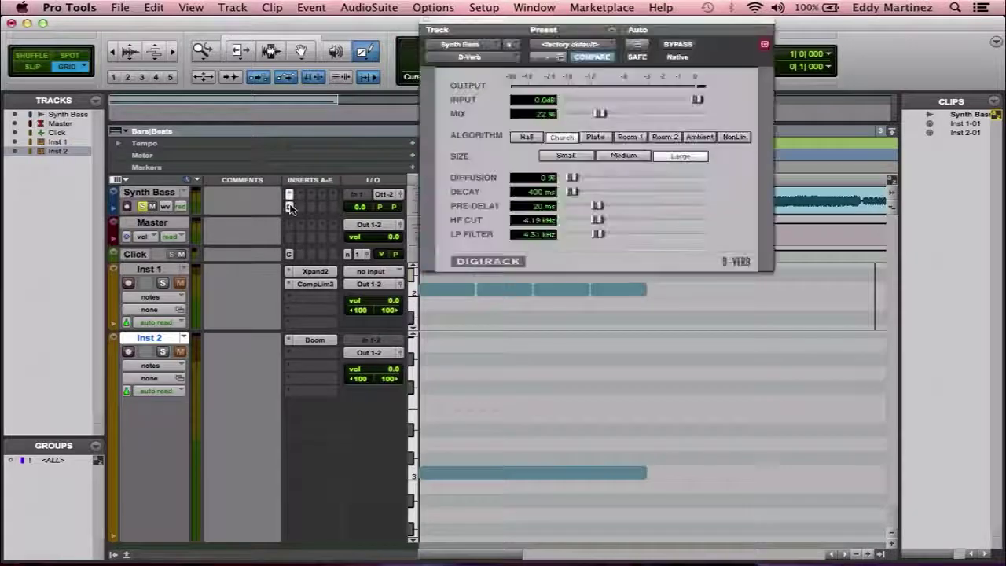
{"action": "left_click", "coordinate": [484, 60]}
{"action": "mouse_move", "coordinate": [514, 59]}
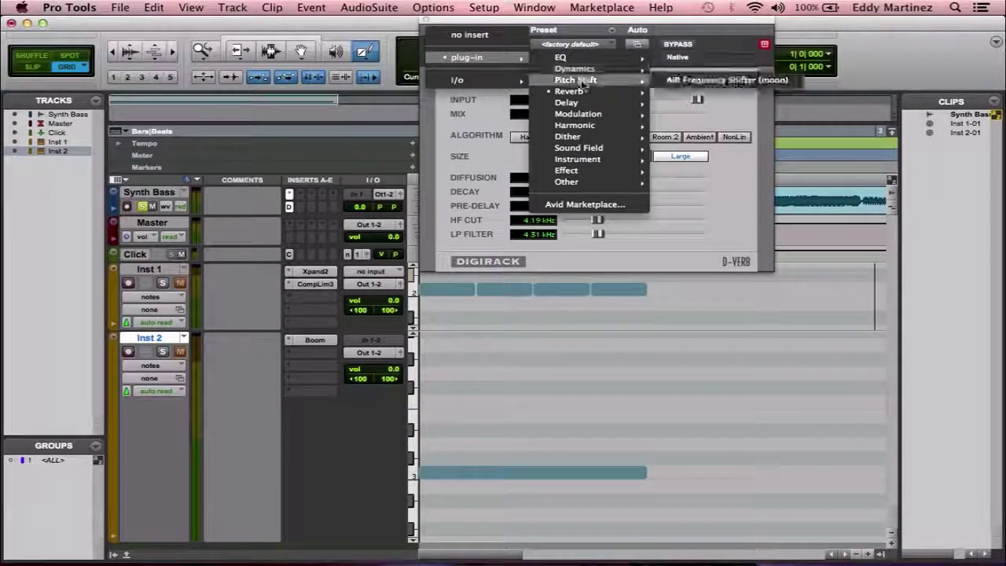
{"action": "mouse_move", "coordinate": [642, 104]}
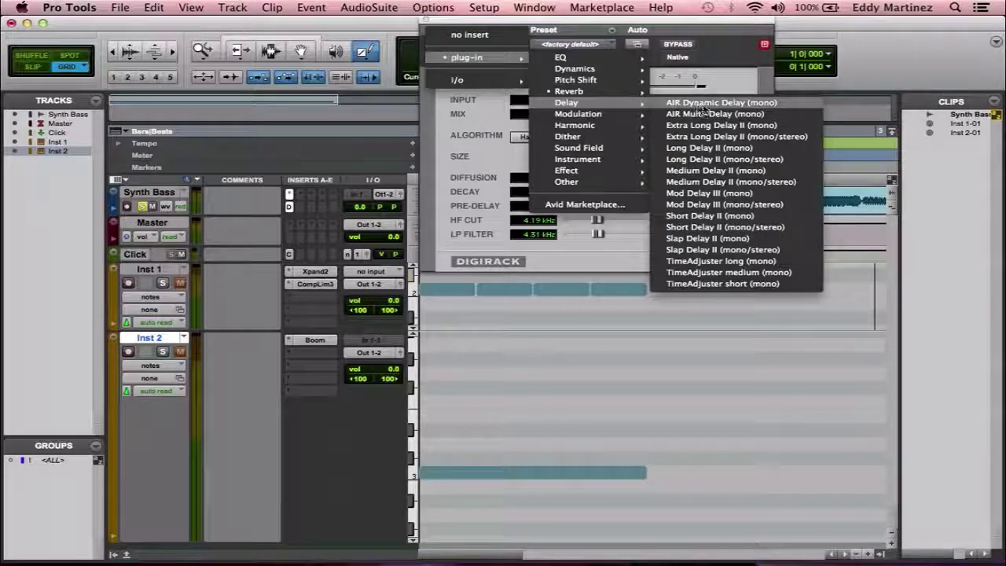
{"action": "left_click", "coordinate": [761, 113]}
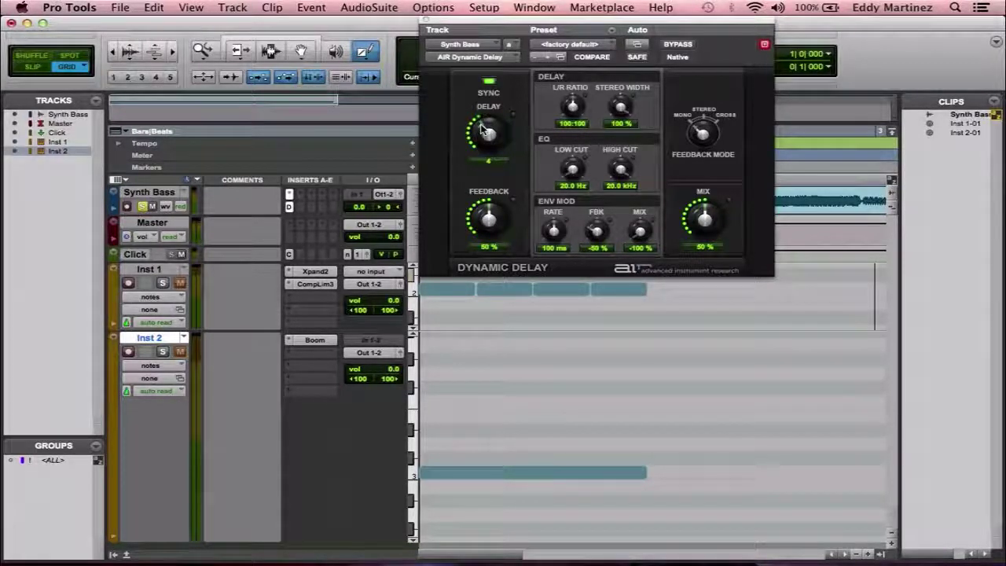
{"action": "left_click", "coordinate": [485, 82]}
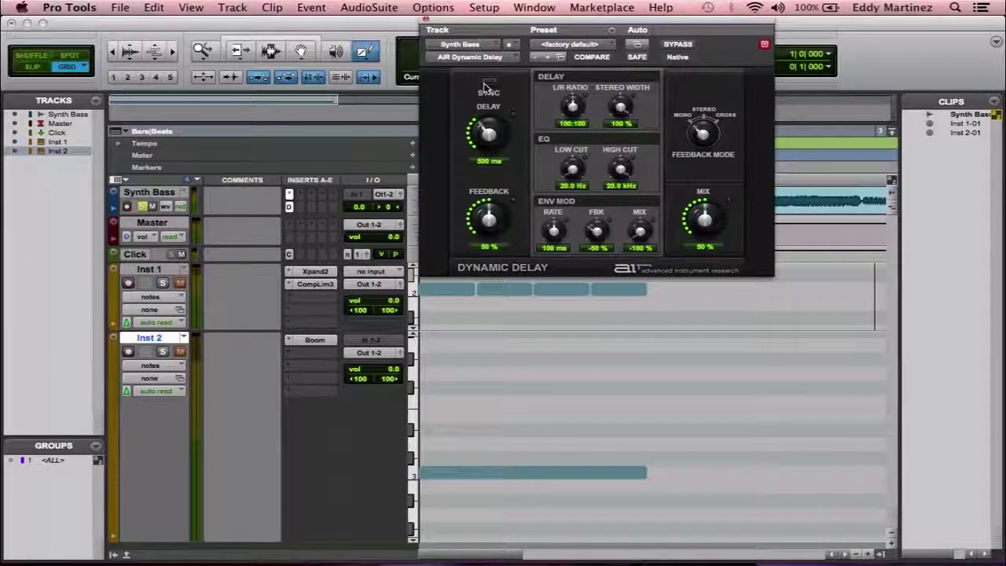
Step: Turn on the delay's tempo sync and raise the delay time to 4/4
{"action": "left_click", "coordinate": [487, 83]}
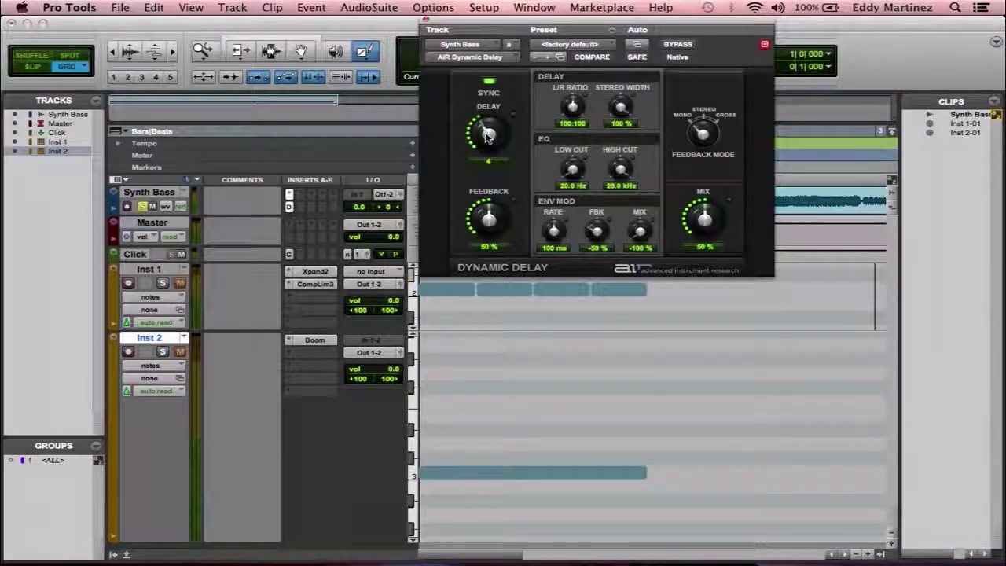
{"action": "mouse_move", "coordinate": [487, 136]}
{"action": "left_mouse_down"}
{"action": "mouse_move", "coordinate": [484, 117]}
{"action": "mouse_move", "coordinate": [486, 138]}
{"action": "left_mouse_up"}
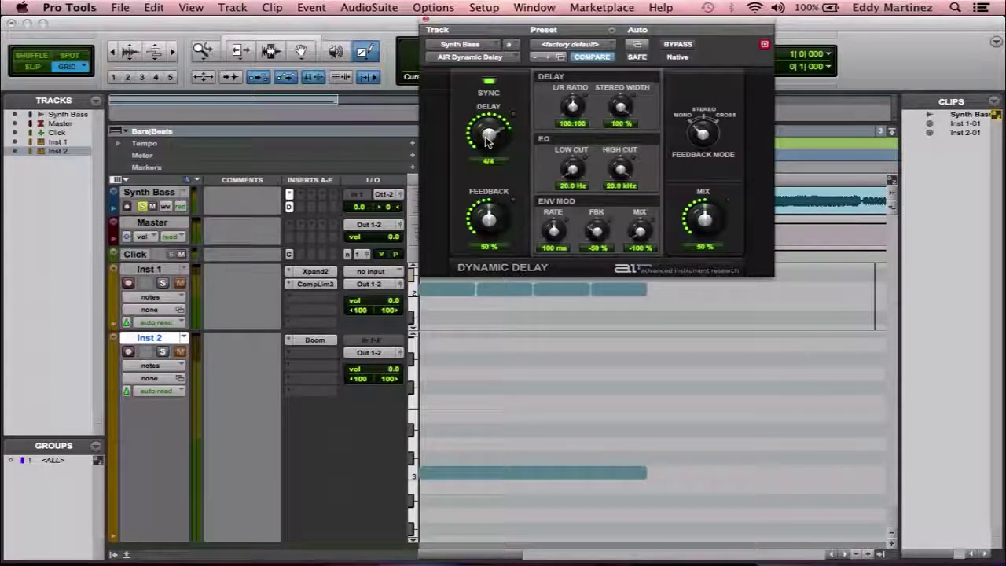
{"action": "scroll", "coordinate": [487, 140], "scroll_direction": "up", "scroll_amount": 2}
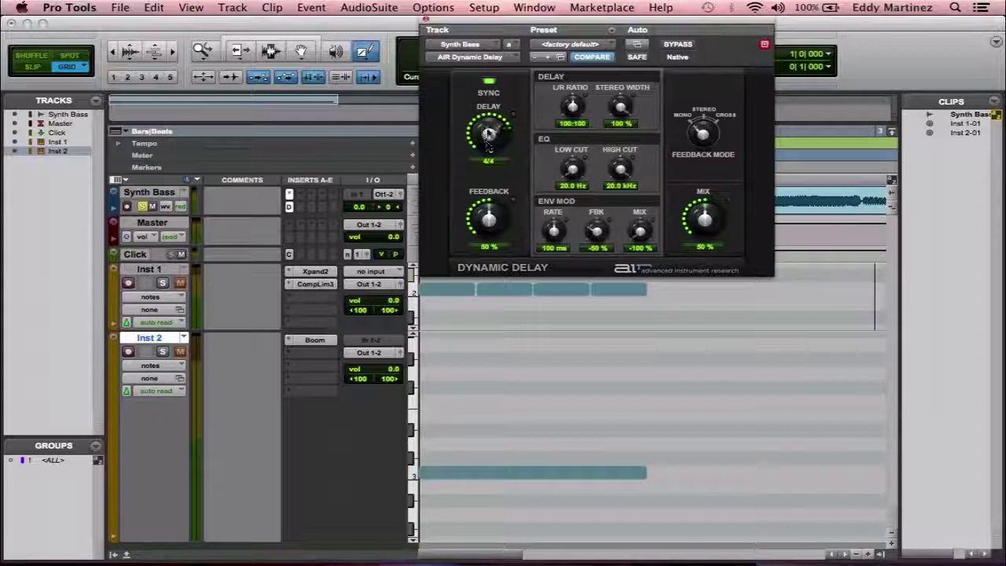
Step: Switch the delay back to unsynced time and lower the delay time to about 355 ms
{"action": "left_click", "coordinate": [489, 83]}
{"action": "left_click_drag", "start_coordinate": [490, 124], "coordinate": [477, 185]}
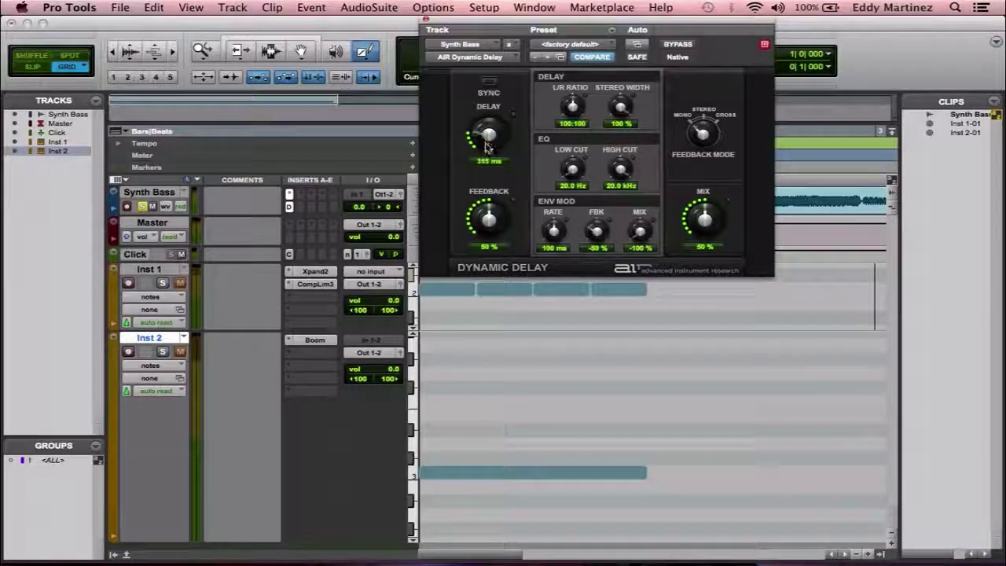
{"action": "left_click_drag", "start_coordinate": [486, 146], "coordinate": [485, 143]}
Step: Re-enable tempo sync, set the delay time to 8D, and turn sync off again
{"action": "left_click", "coordinate": [488, 84]}
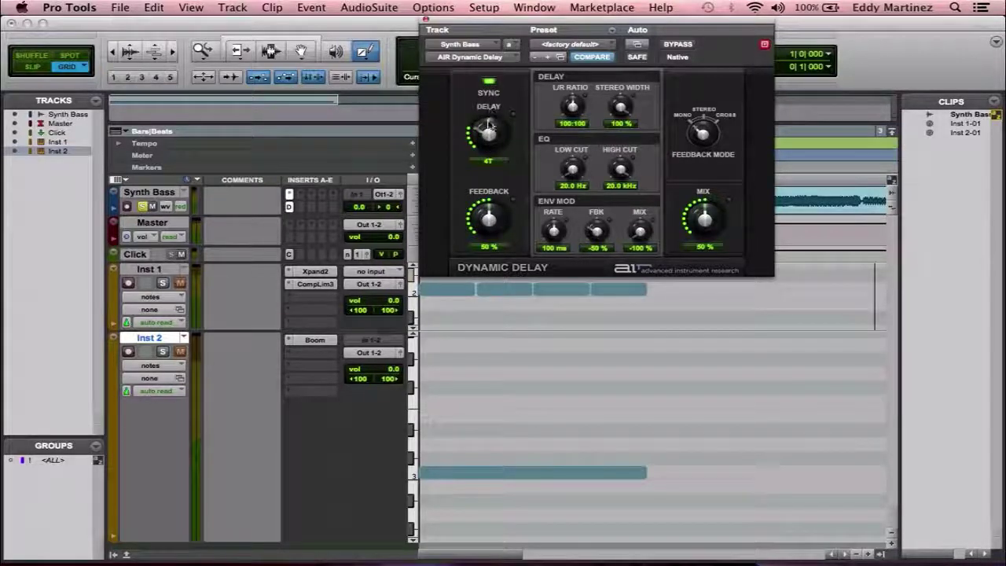
{"action": "left_click_drag", "start_coordinate": [487, 134], "coordinate": [487, 128]}
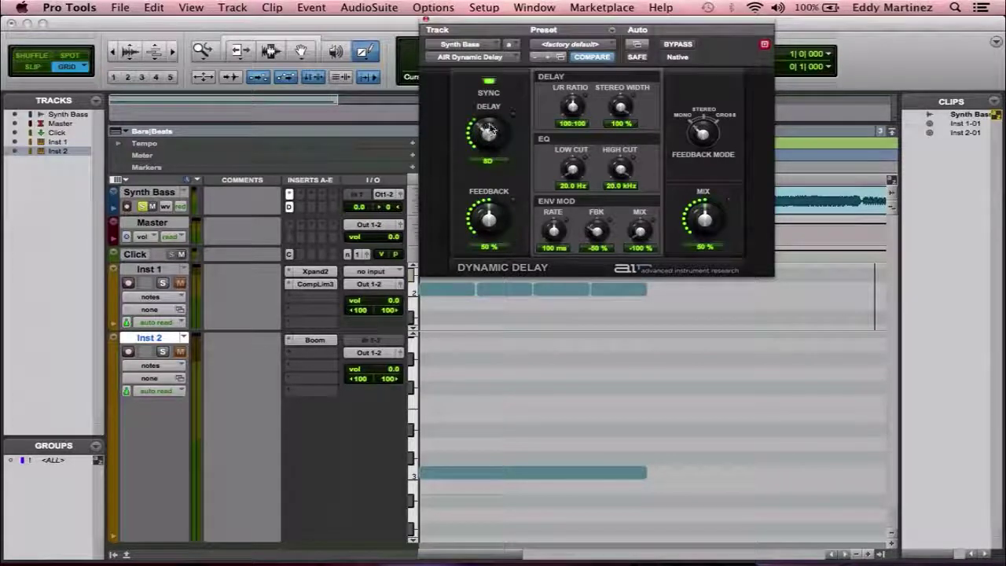
{"action": "left_click", "coordinate": [487, 81]}
{"action": "left_click", "coordinate": [487, 82]}
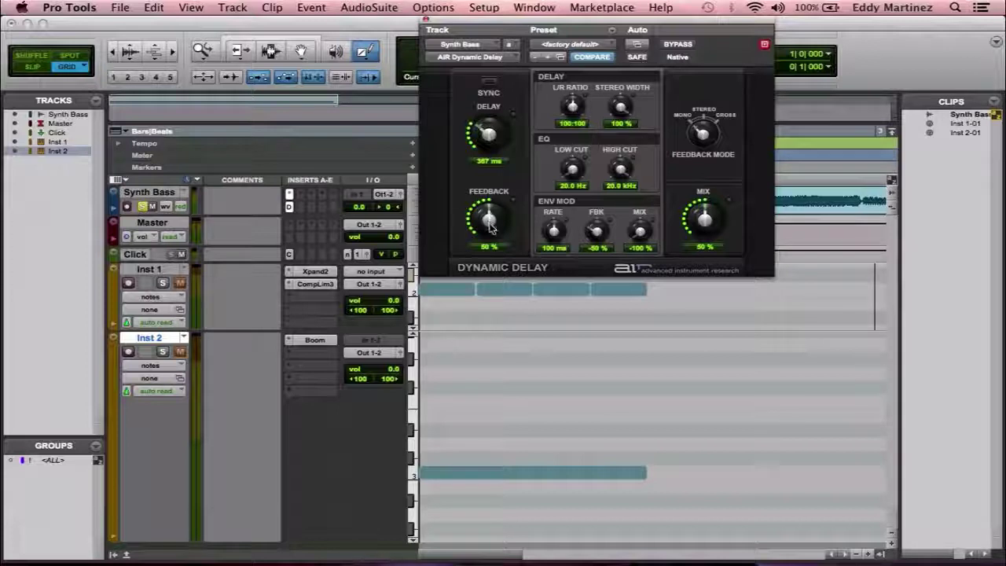
Step: Set the delay's main feedback to 33%
{"action": "left_click_drag", "start_coordinate": [484, 224], "coordinate": [491, 254]}
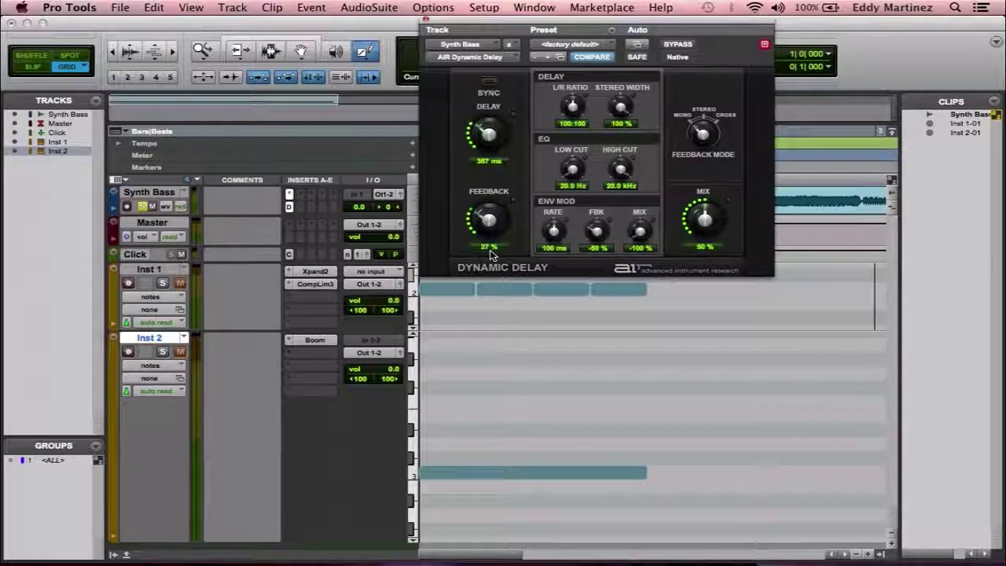
{"action": "scroll", "coordinate": [487, 219], "scroll_direction": "down", "scroll_amount": 5}
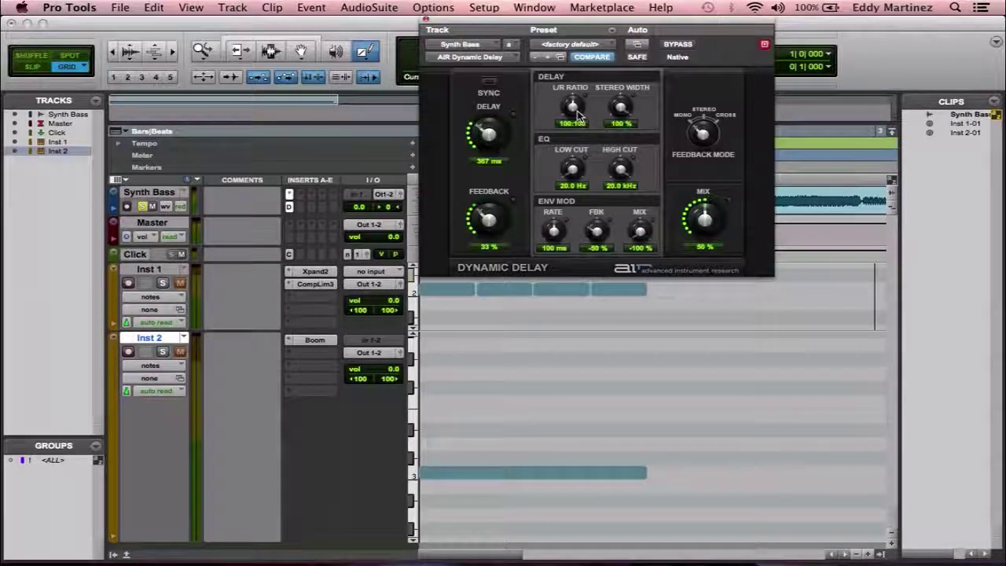
Step: Set the delay's L/R ratio to 99:100, then reduce the stereo width to 47% and restore it to 100%
{"action": "left_click_drag", "start_coordinate": [578, 114], "coordinate": [572, 103]}
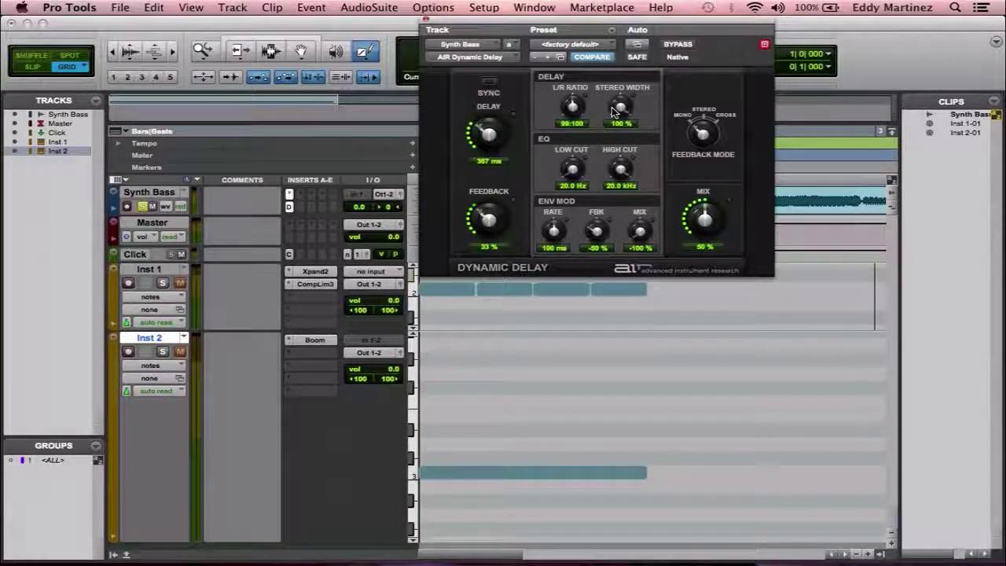
{"action": "left_click_drag", "start_coordinate": [614, 112], "coordinate": [636, 194]}
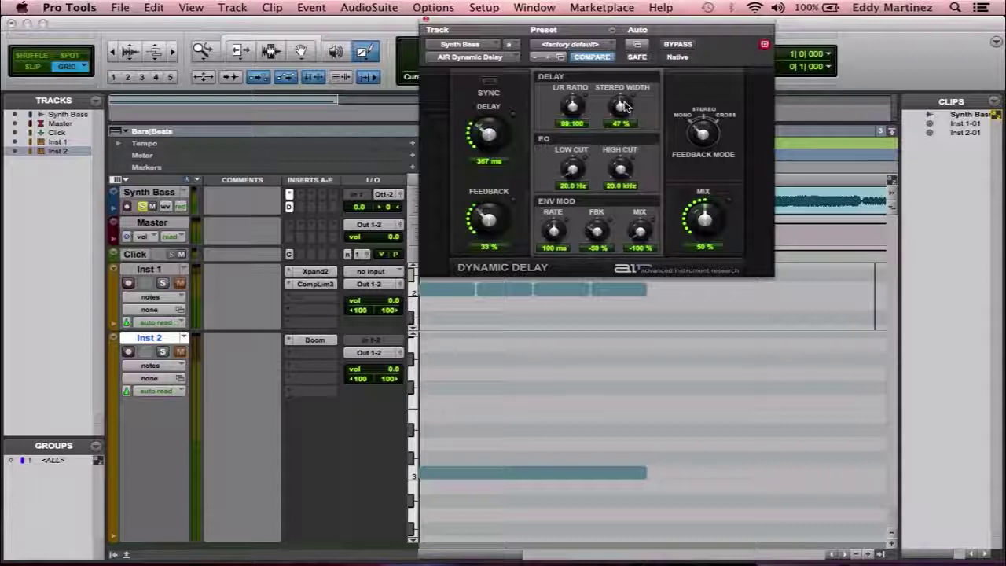
{"action": "left_click_drag", "start_coordinate": [619, 110], "coordinate": [603, 78]}
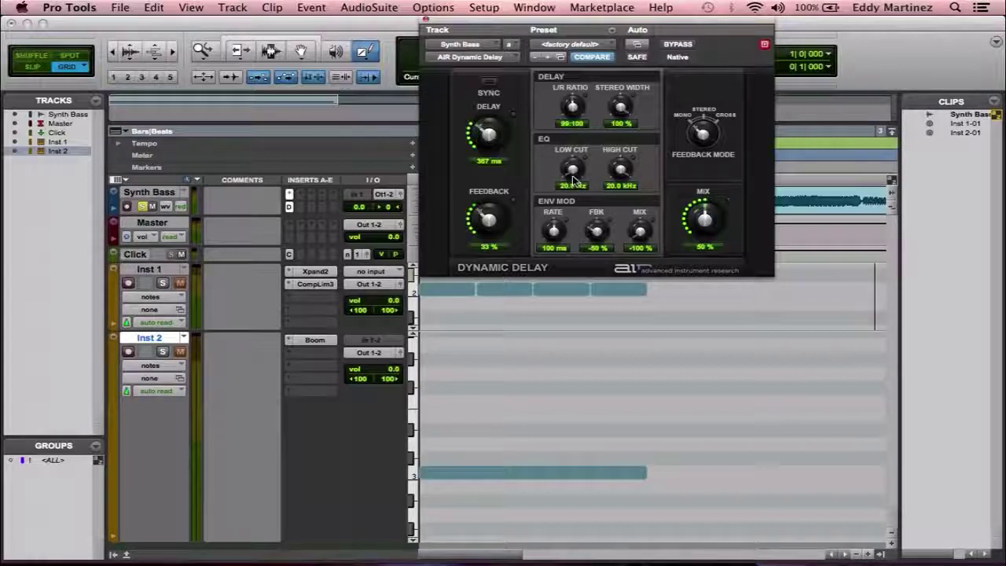
Step: Set the delay's EQ low cut to 136 Hz and high cut to 4.28 kHz
{"action": "left_click_drag", "start_coordinate": [571, 173], "coordinate": [542, 110]}
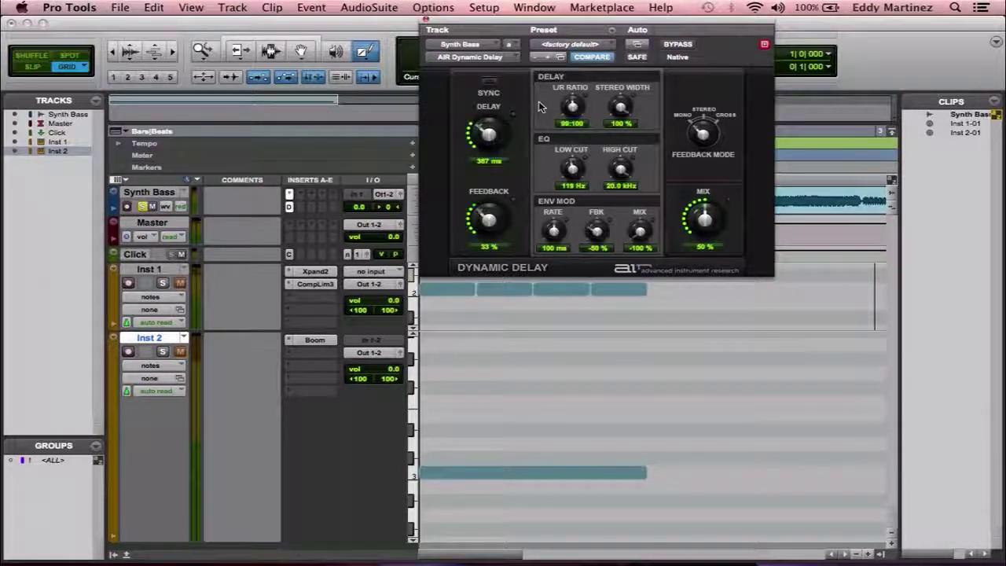
{"action": "left_click_drag", "start_coordinate": [538, 106], "coordinate": [596, 179]}
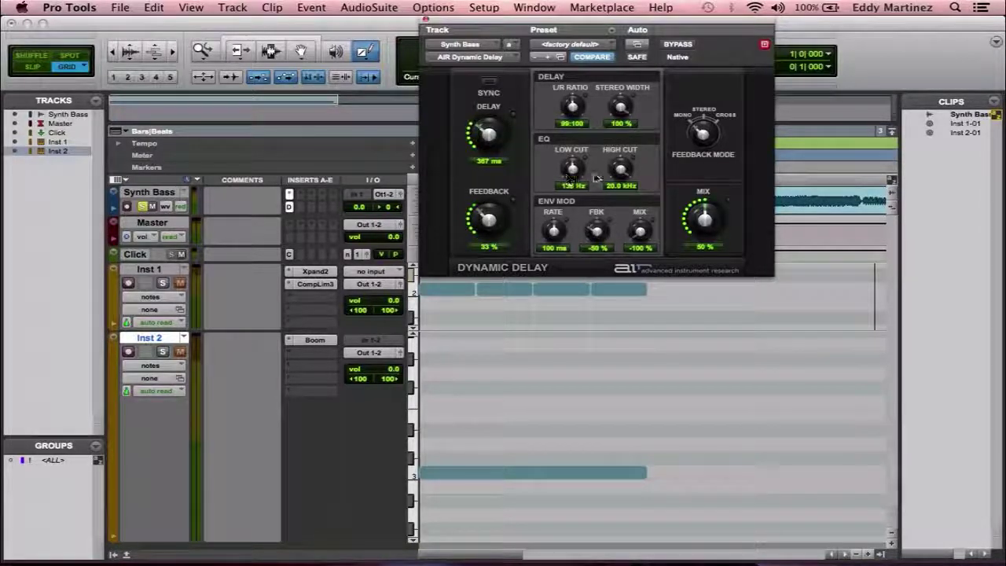
{"action": "left_click_drag", "start_coordinate": [635, 212], "coordinate": [650, 243]}
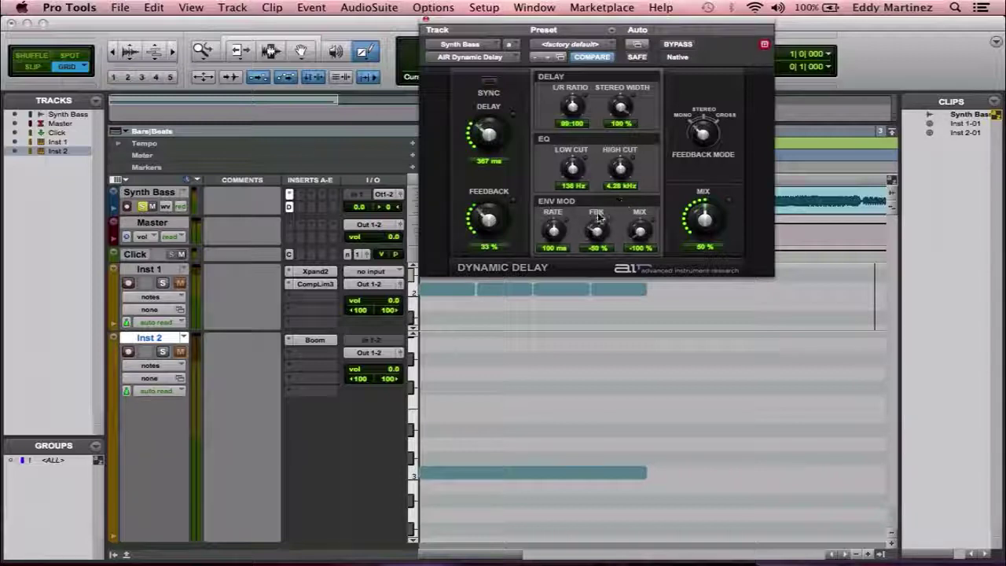
Step: Set the delay's envelope modulation to a 47.9 ms rate, -41% feedback and +5% mix
{"action": "left_click_drag", "start_coordinate": [553, 230], "coordinate": [562, 227]}
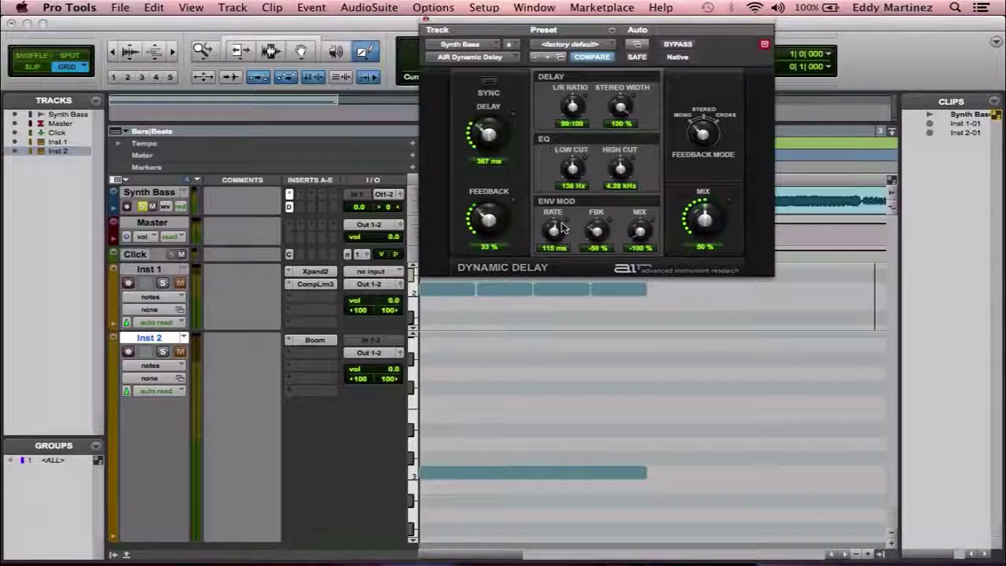
{"action": "left_click_drag", "start_coordinate": [561, 228], "coordinate": [558, 243]}
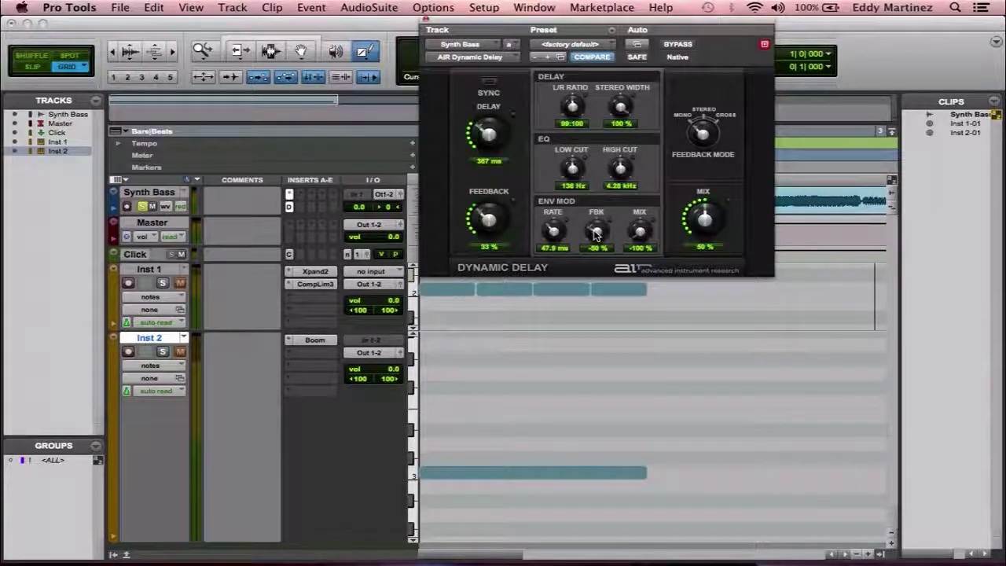
{"action": "mouse_move", "coordinate": [595, 233]}
{"action": "left_mouse_down"}
{"action": "mouse_move", "coordinate": [553, 227]}
{"action": "mouse_move", "coordinate": [578, 224]}
{"action": "left_mouse_up"}
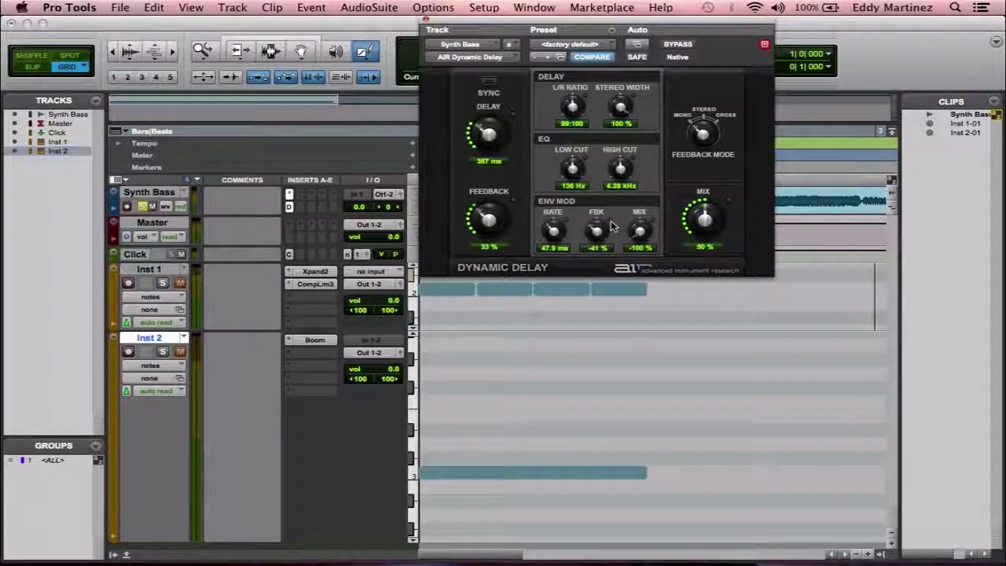
{"action": "left_click_drag", "start_coordinate": [640, 236], "coordinate": [634, 190]}
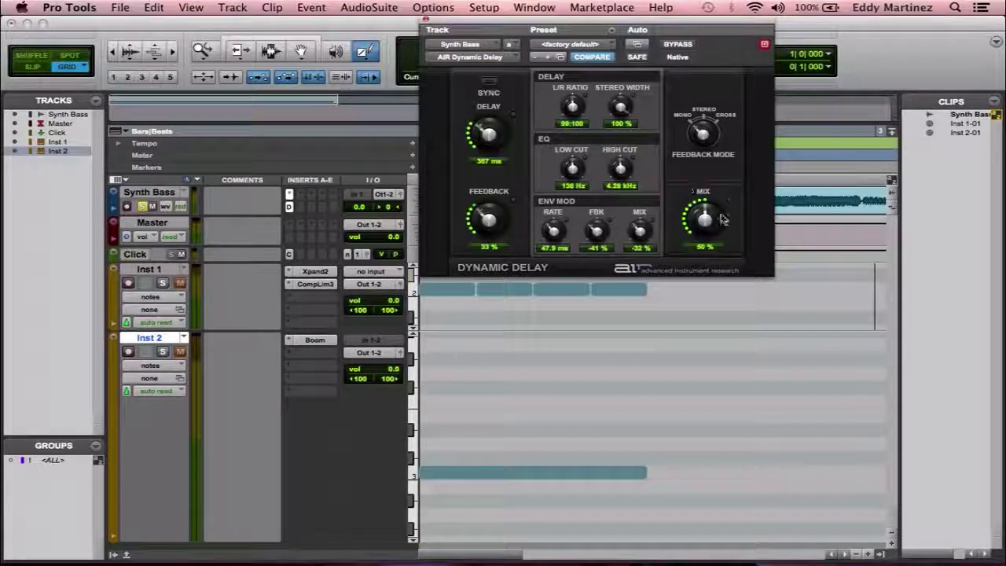
{"action": "left_click_drag", "start_coordinate": [642, 230], "coordinate": [617, 220]}
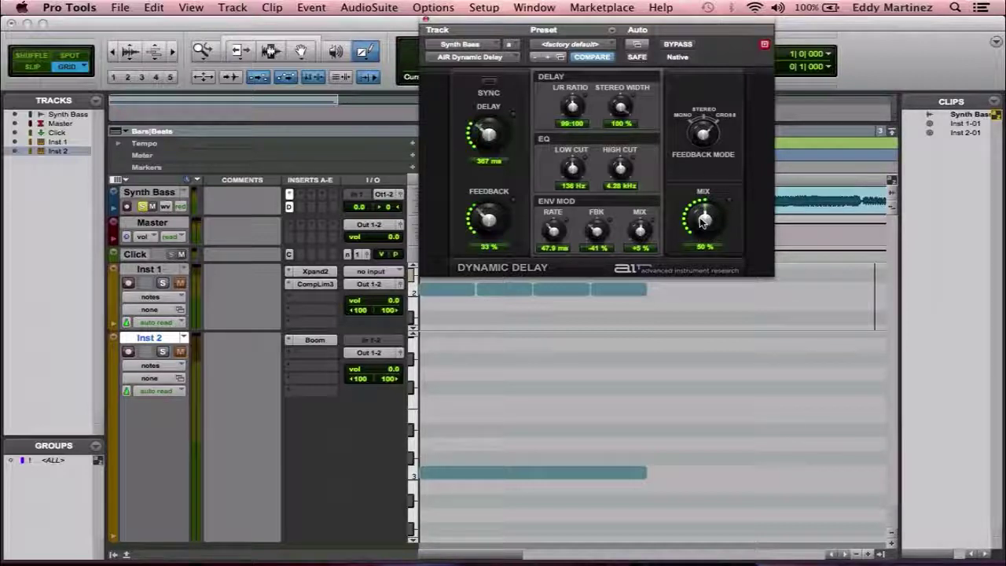
Step: Lower the delay's main mix to 0% and bring it back up to 50%
{"action": "left_click_drag", "start_coordinate": [701, 223], "coordinate": [752, 400]}
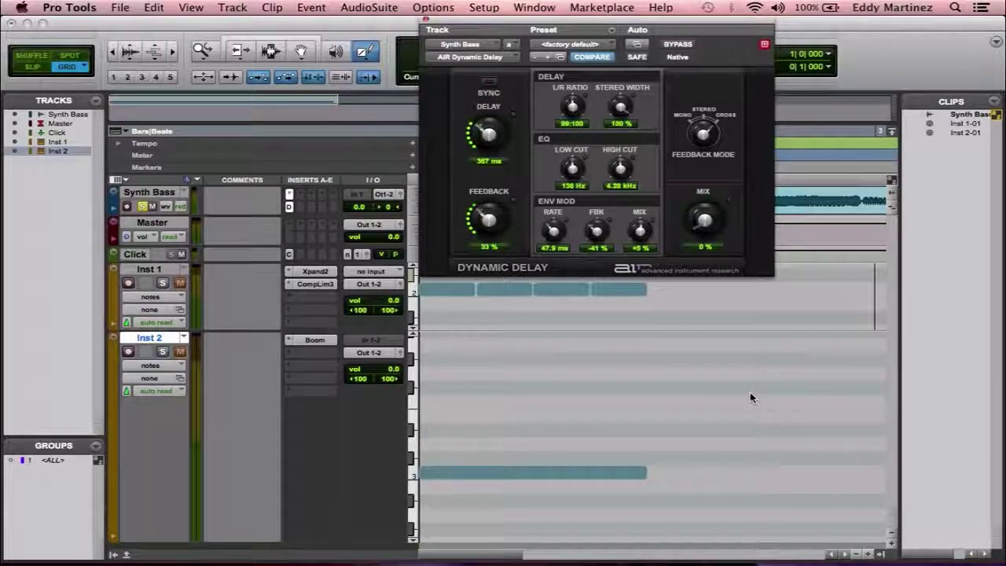
{"action": "left_click_drag", "start_coordinate": [701, 230], "coordinate": [680, 155]}
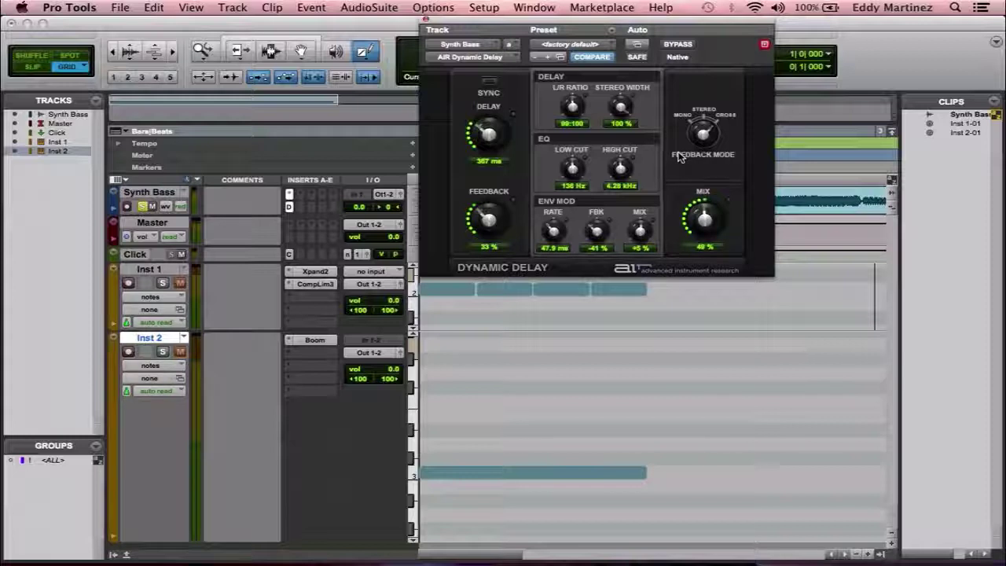
{"action": "left_click_drag", "start_coordinate": [705, 216], "coordinate": [703, 210]}
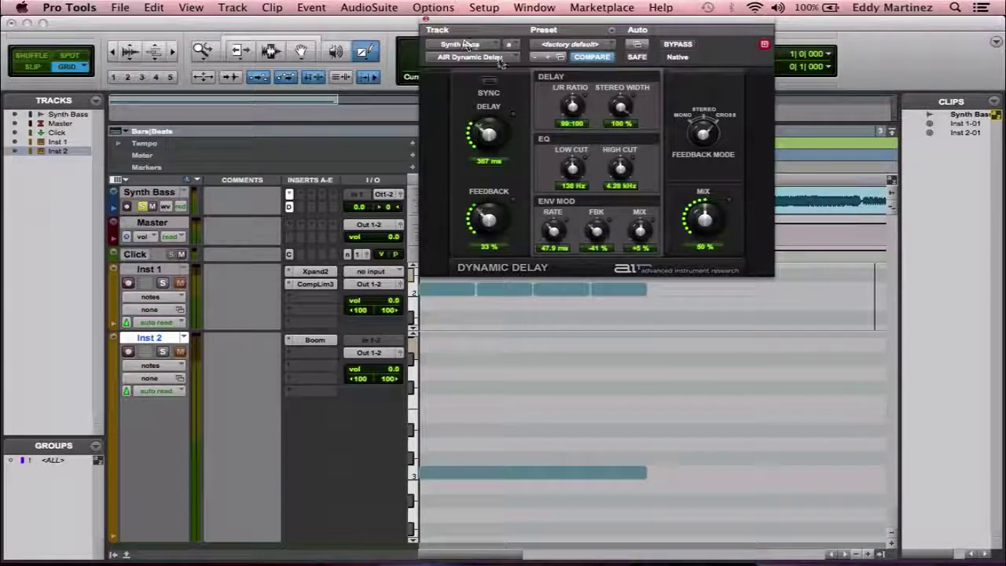
Step: Replace the Synth Bass track's Dynamic Delay with the AIR Chorus (mono) modulation plug-in
{"action": "left_click", "coordinate": [507, 62]}
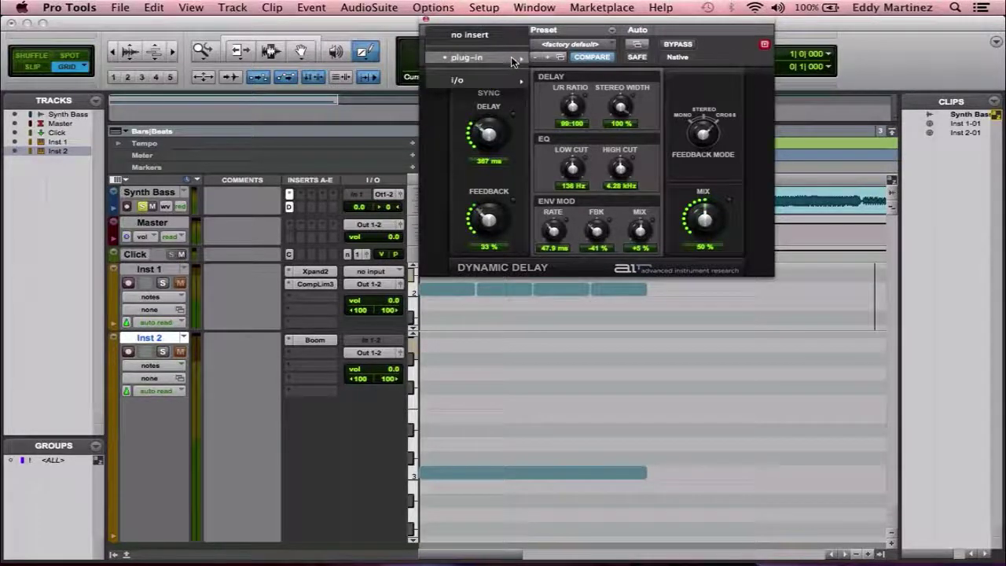
{"action": "mouse_move", "coordinate": [517, 62]}
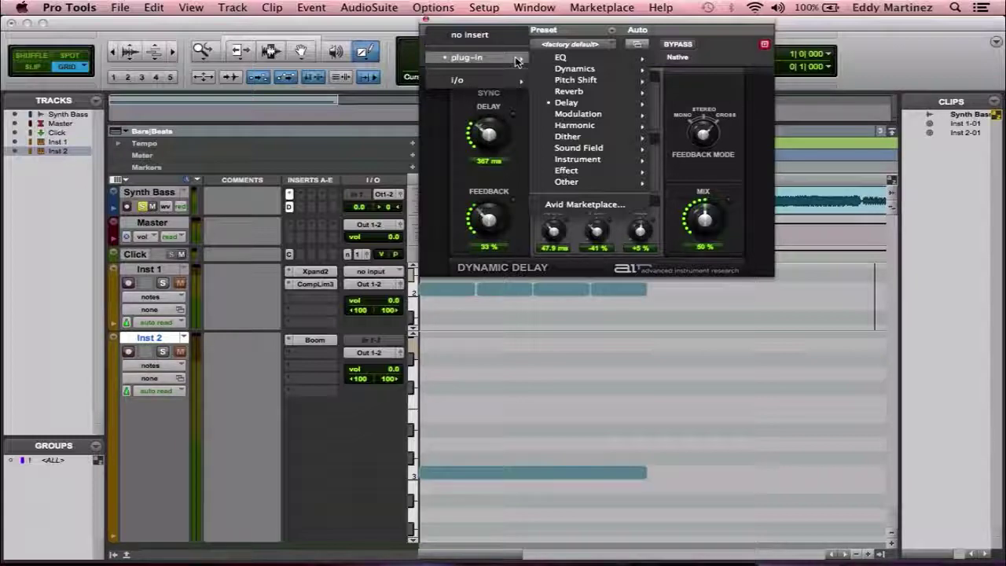
{"action": "mouse_move", "coordinate": [578, 106]}
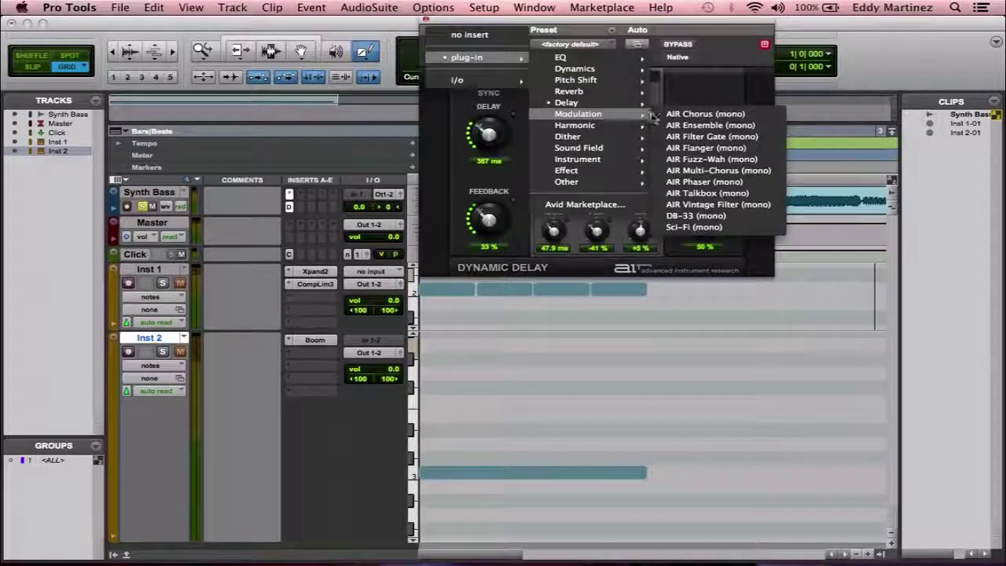
{"action": "left_click", "coordinate": [680, 116]}
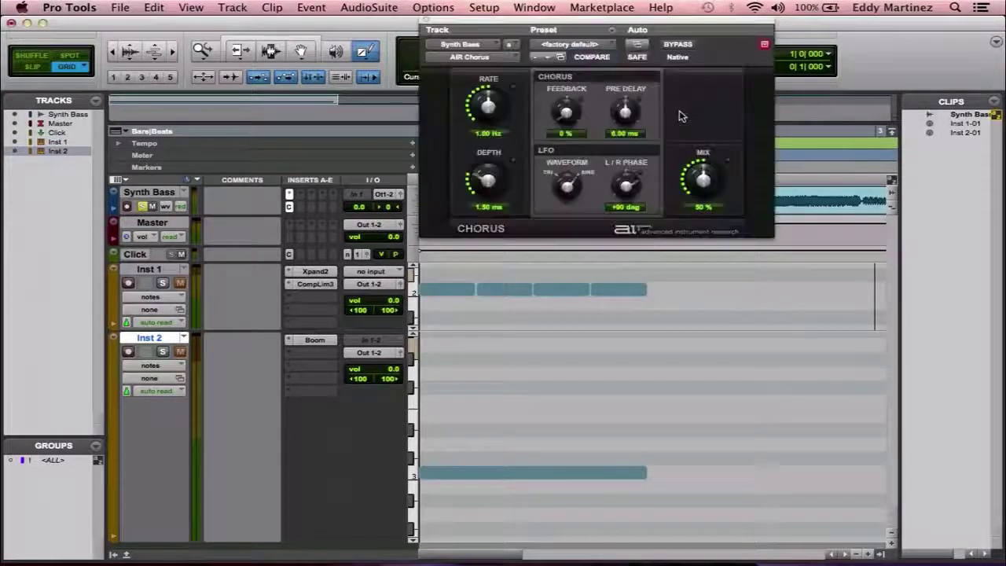
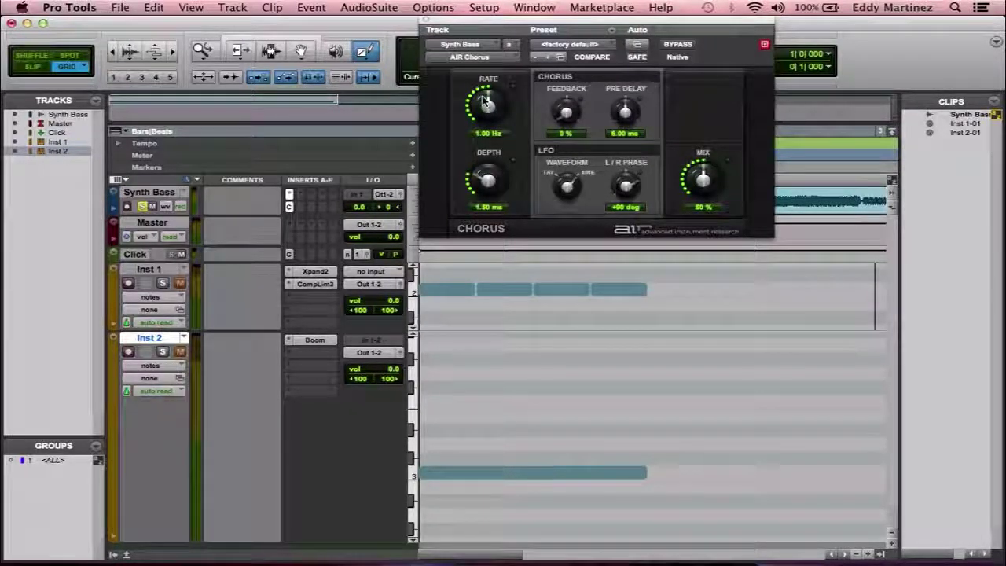
Step: Try different chorus rates and depths, settling on a rate of 0.99 Hz and a depth of 2.54 ms
{"action": "left_click_drag", "start_coordinate": [485, 100], "coordinate": [459, 60]}
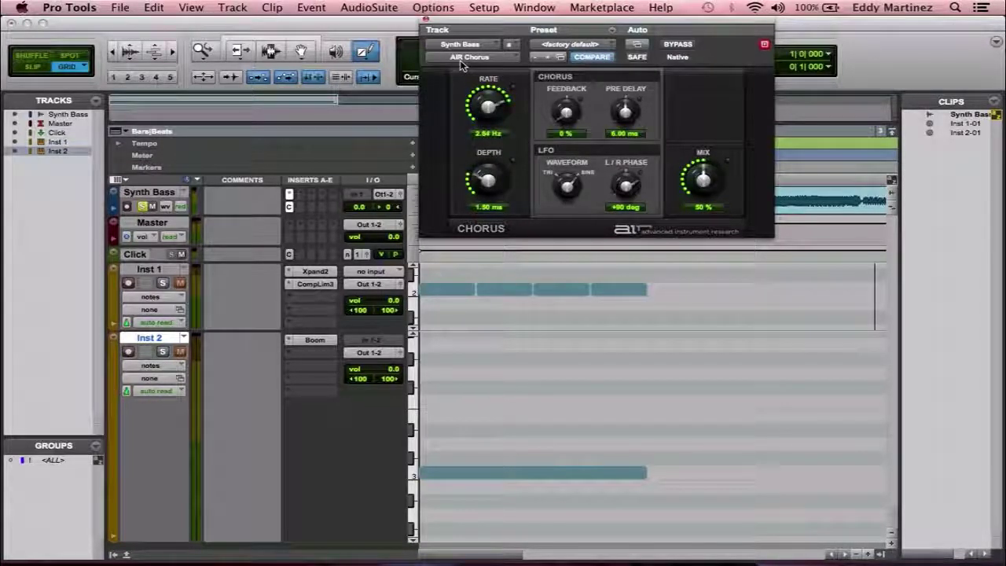
{"action": "left_click_drag", "start_coordinate": [490, 96], "coordinate": [484, 116]}
{"action": "left_click_drag", "start_coordinate": [492, 156], "coordinate": [487, 92]}
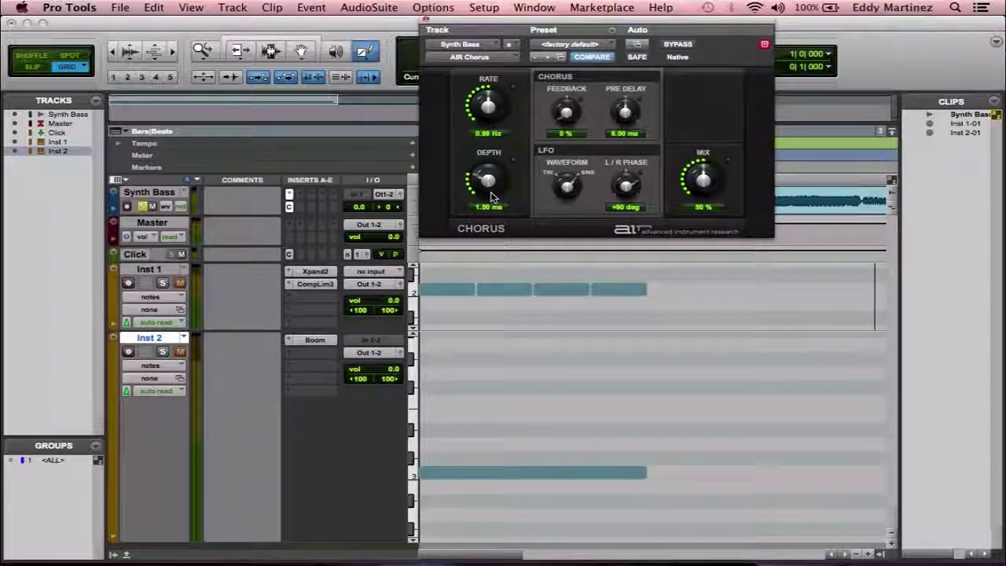
{"action": "left_click_drag", "start_coordinate": [490, 197], "coordinate": [480, 168]}
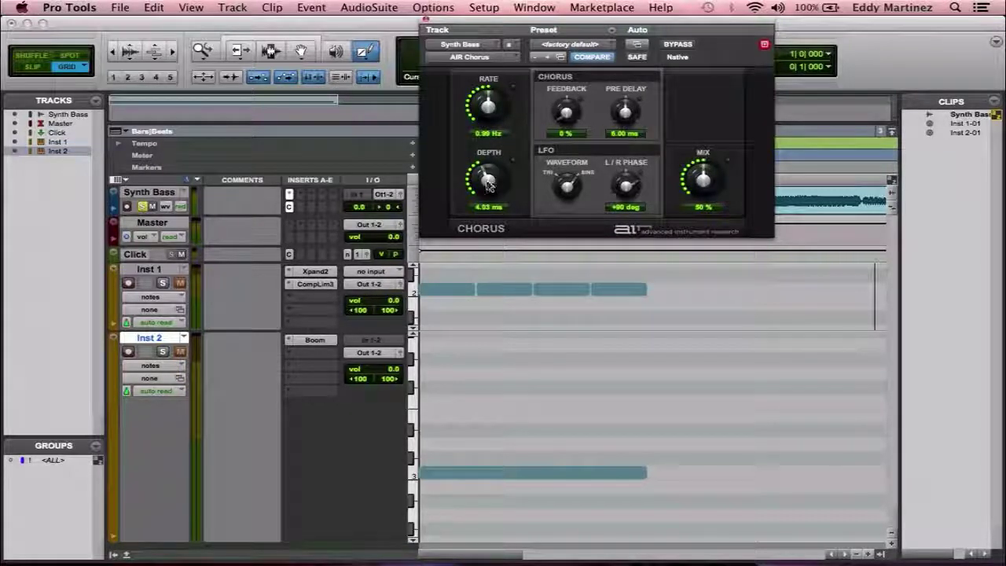
{"action": "left_click_drag", "start_coordinate": [489, 184], "coordinate": [489, 198]}
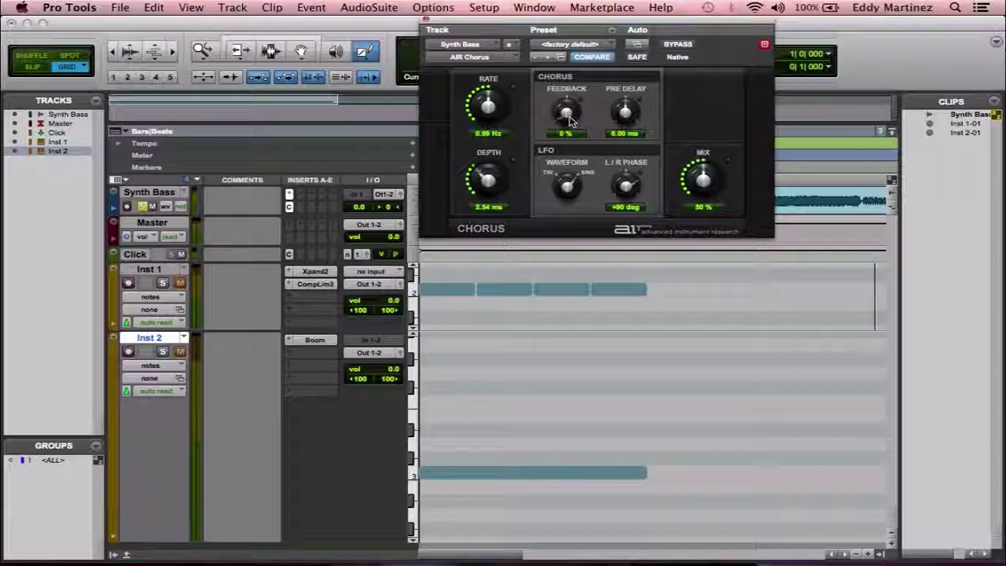
Step: Adjust the chorus feedback, ending at 0%, and lower the pre-delay to 0.00 ms
{"action": "left_click_drag", "start_coordinate": [571, 118], "coordinate": [581, 141]}
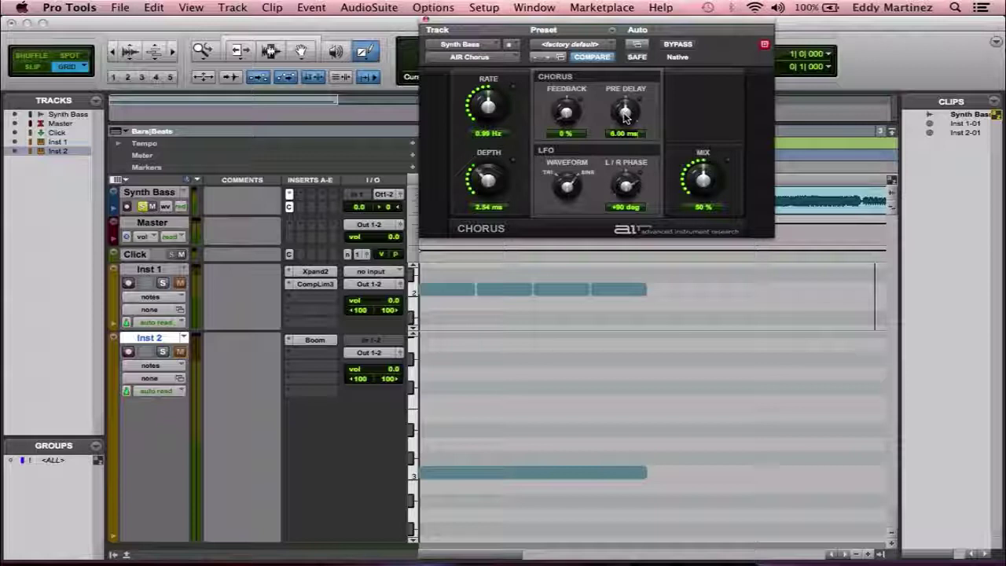
{"action": "left_click_drag", "start_coordinate": [625, 116], "coordinate": [615, 117]}
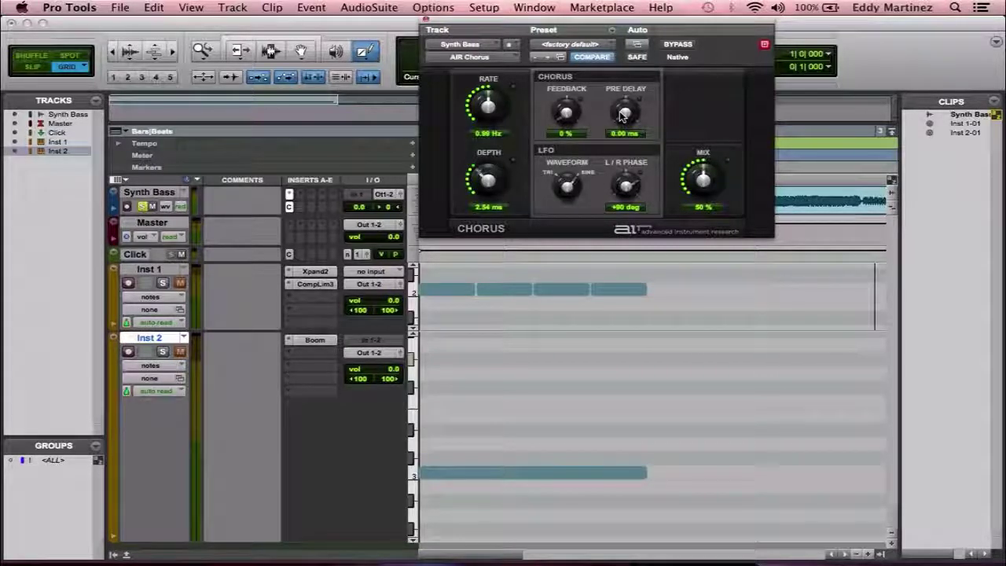
{"action": "left_click_drag", "start_coordinate": [621, 115], "coordinate": [620, 249]}
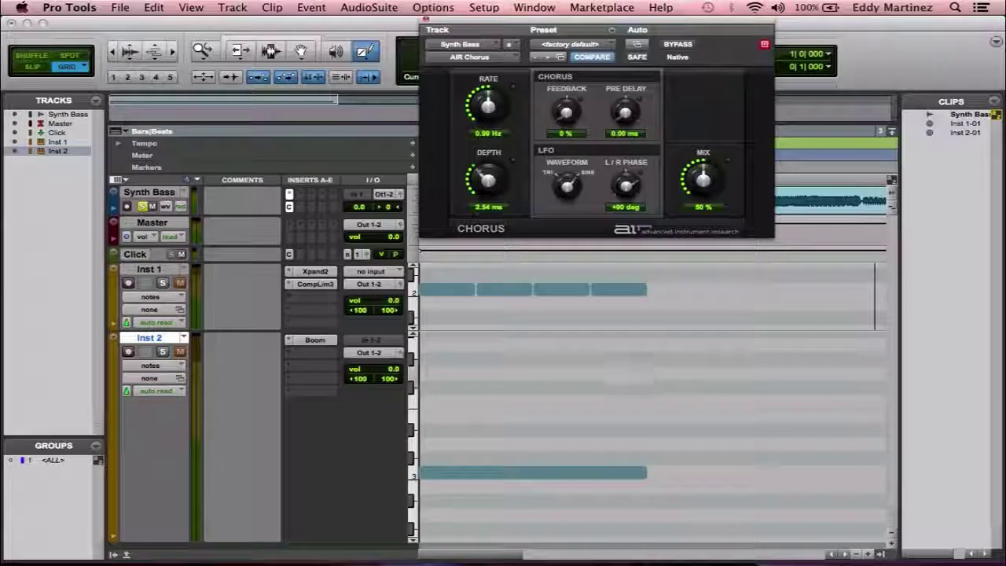
Step: Try a chorus pre-delay of 17.14 ms and return it to 0.00 ms
{"action": "left_click_drag", "start_coordinate": [616, 76], "coordinate": [593, 41]}
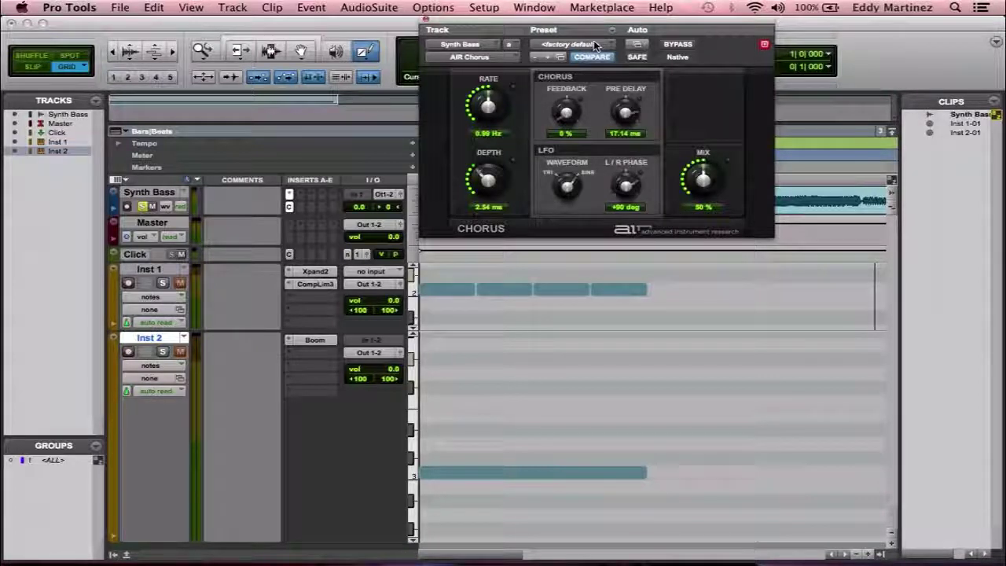
{"action": "left_click", "coordinate": [626, 112], "text": "alt"}
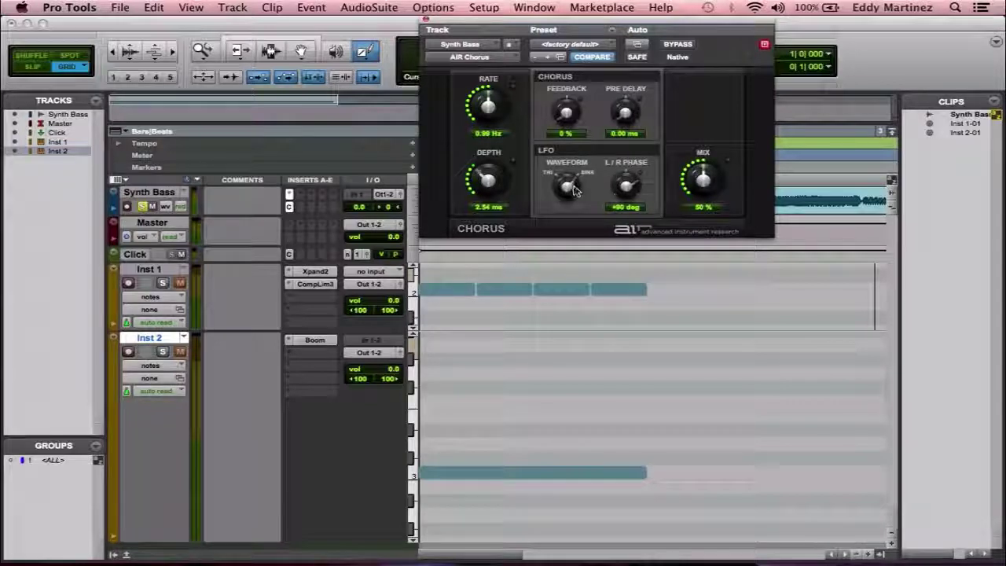
{"action": "left_click_drag", "start_coordinate": [581, 223], "coordinate": [578, 219]}
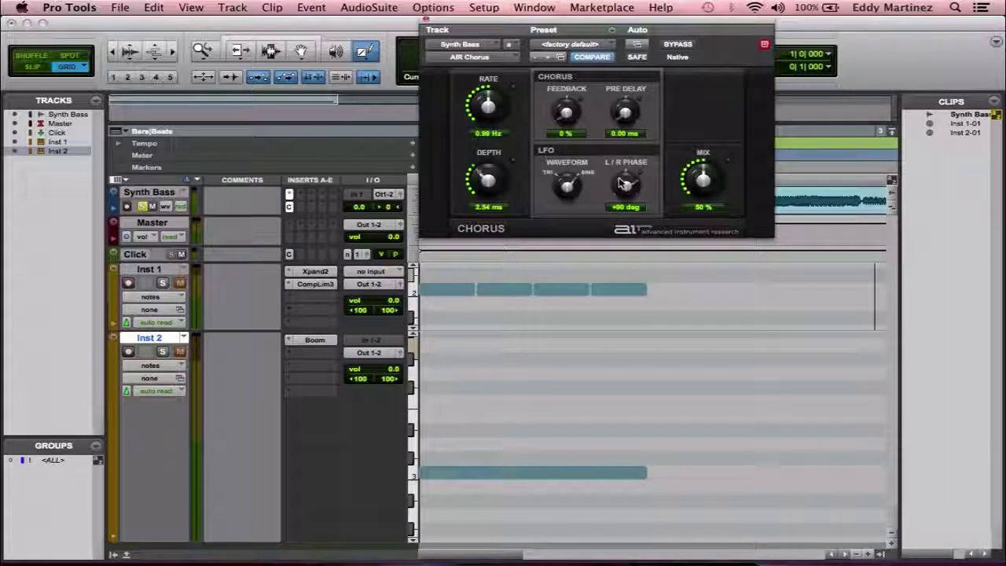
Step: Set the chorus LFO's L/R phase to +40 deg and close the plug-in window
{"action": "left_click_drag", "start_coordinate": [617, 179], "coordinate": [681, 334]}
{"action": "left_click_drag", "start_coordinate": [626, 184], "coordinate": [621, 211]}
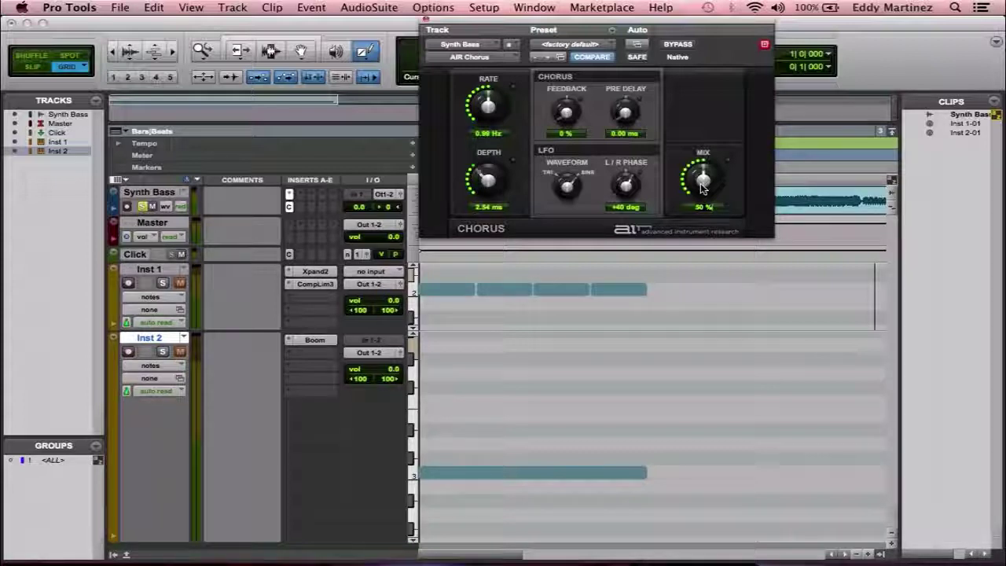
{"action": "left_click", "coordinate": [425, 24]}
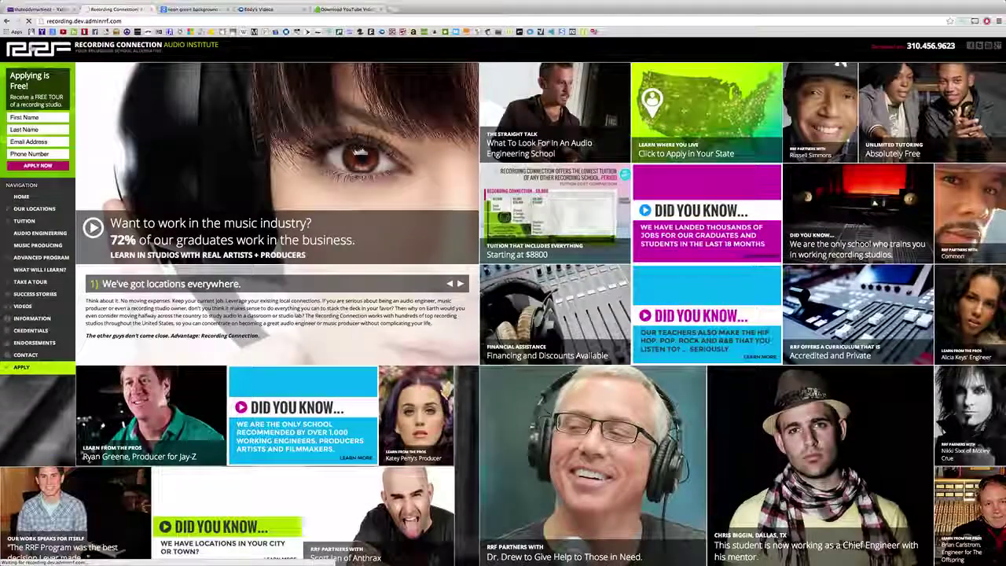
Step: In the web browser, look through the Recording Connection home page and its US audio school locations page
{"action": "scroll", "coordinate": [503, 314], "scroll_direction": "down", "scroll_amount": 4}
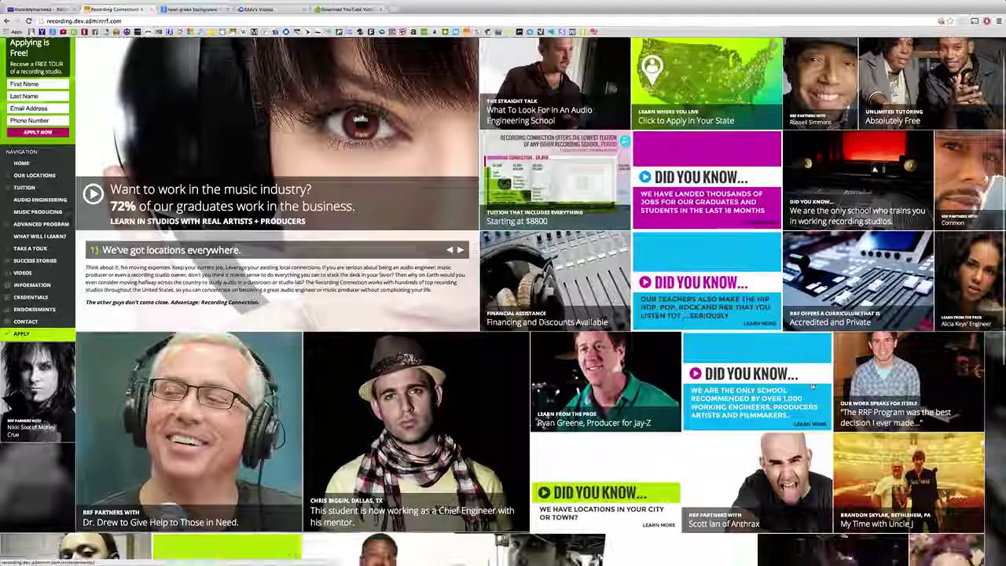
{"action": "scroll", "coordinate": [793, 385], "scroll_direction": "down", "scroll_amount": 7}
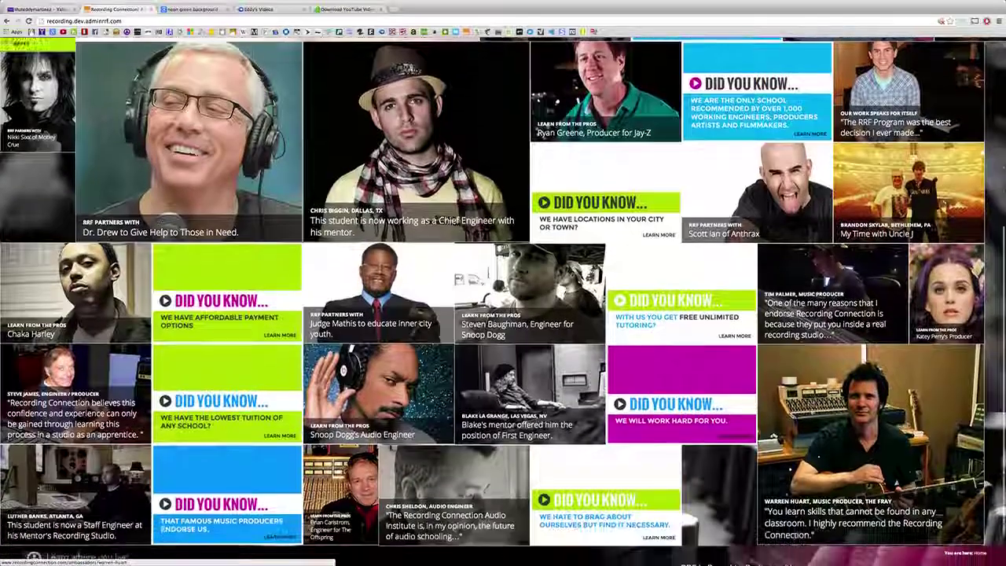
{"action": "scroll", "coordinate": [503, 314], "scroll_direction": "up", "scroll_amount": 9}
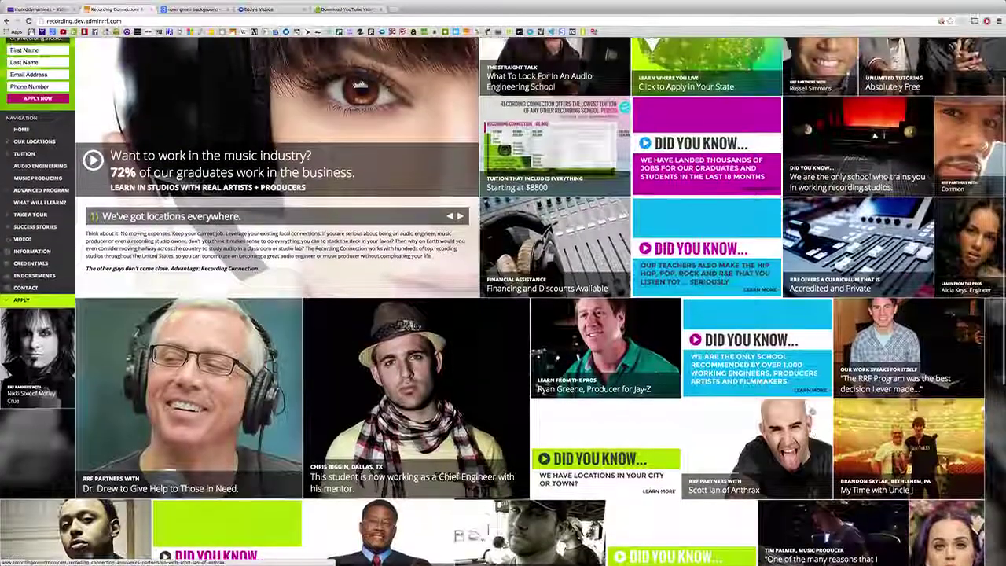
{"action": "scroll", "coordinate": [35, 185], "scroll_direction": "up", "scroll_amount": 1}
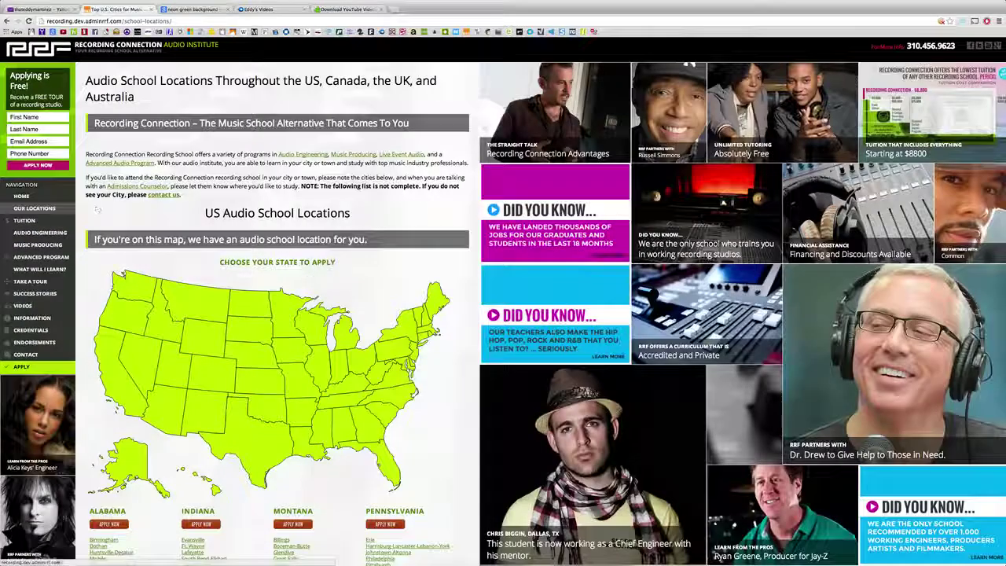
{"action": "scroll", "coordinate": [656, 383], "scroll_direction": "down", "scroll_amount": 5}
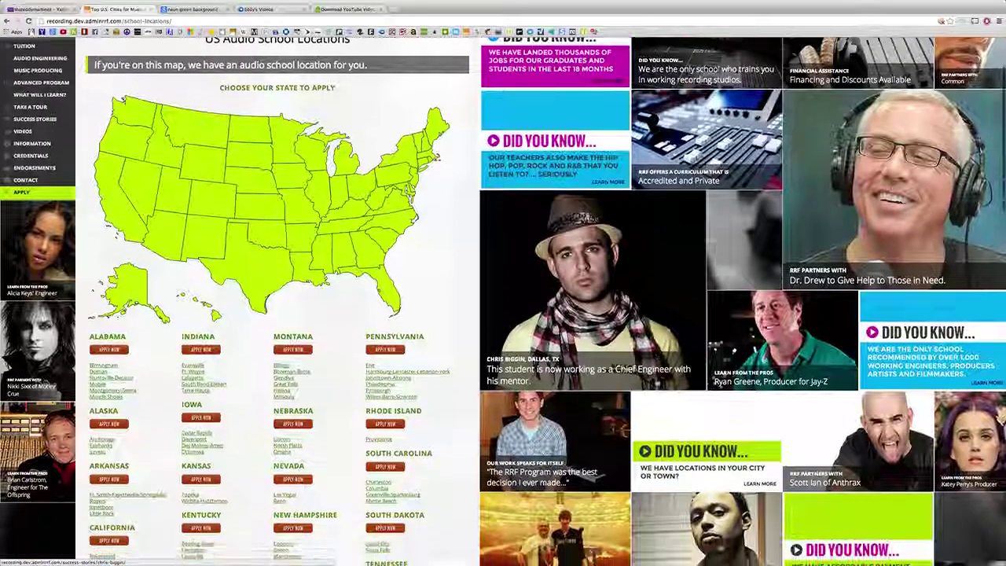